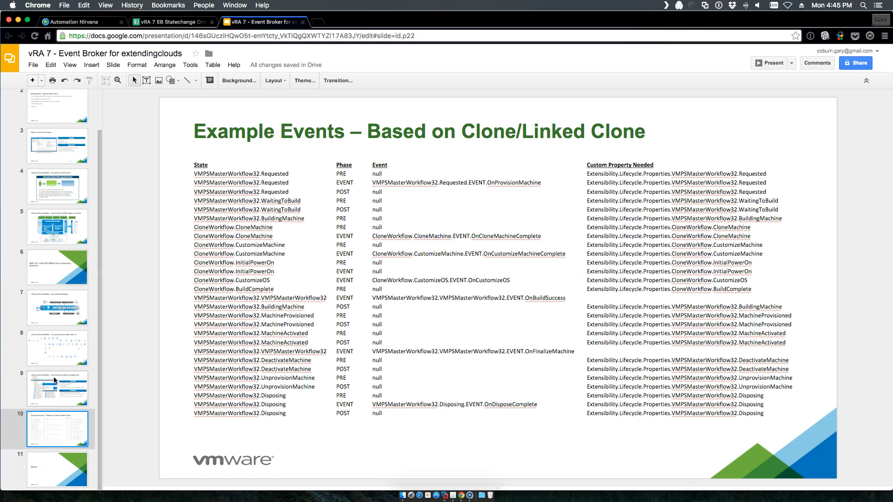
# Step: Switch to vRealize Orchestrator and examine the input parameters of the EB Get Custom Properties Example and Workflow template workflows
pyautogui.click(455, 493)
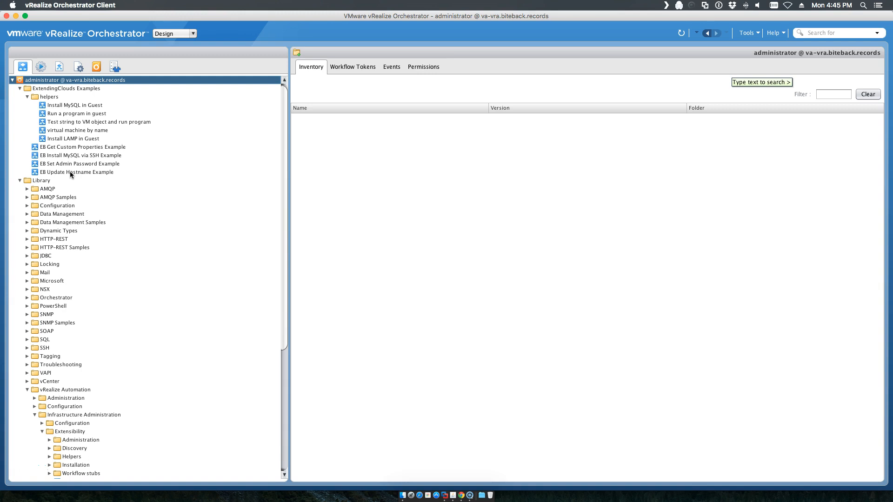
pyautogui.scroll(-8, 70, 173)
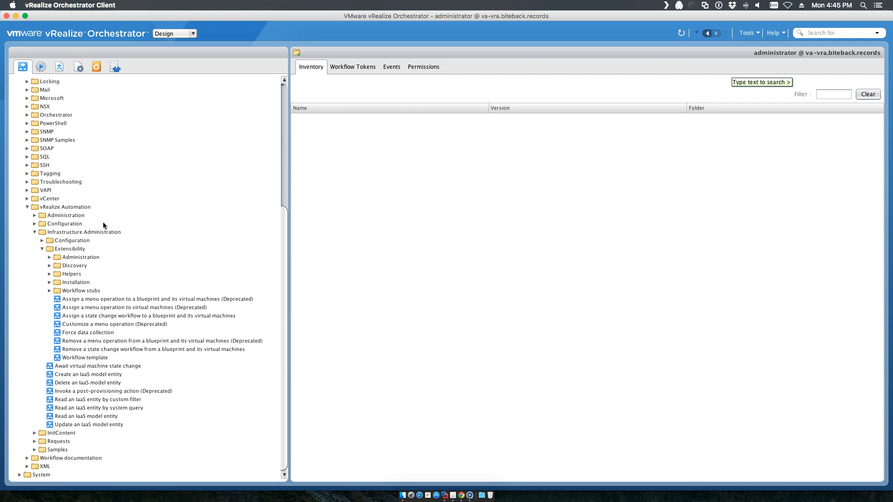
pyautogui.scroll(8, 104, 225)
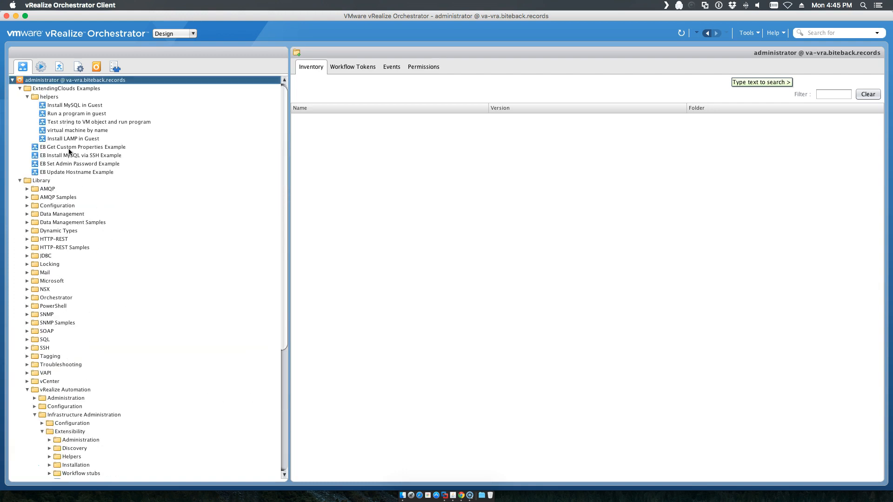
pyautogui.click(74, 147)
pyautogui.scroll(-8, 130, 147)
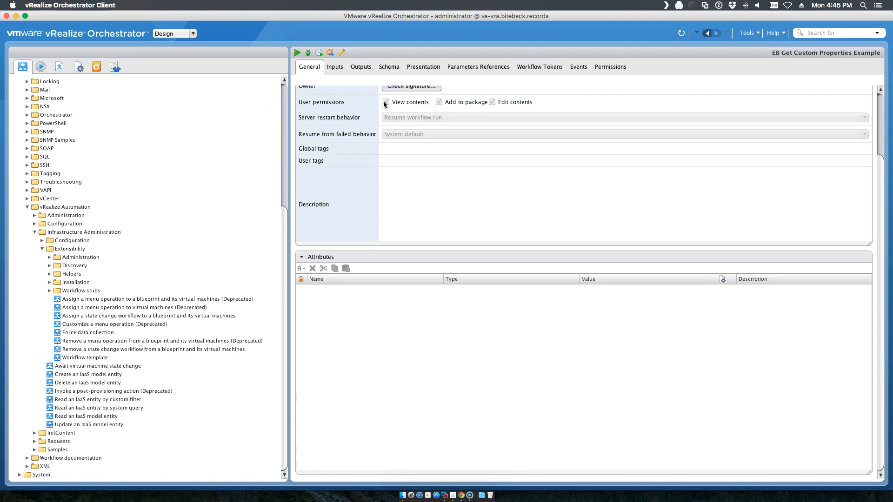
pyautogui.click(334, 68)
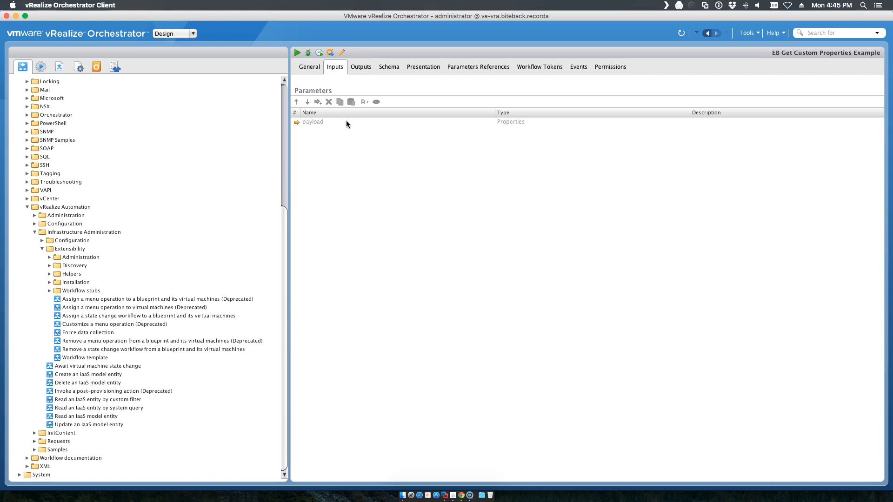
pyautogui.click(104, 357)
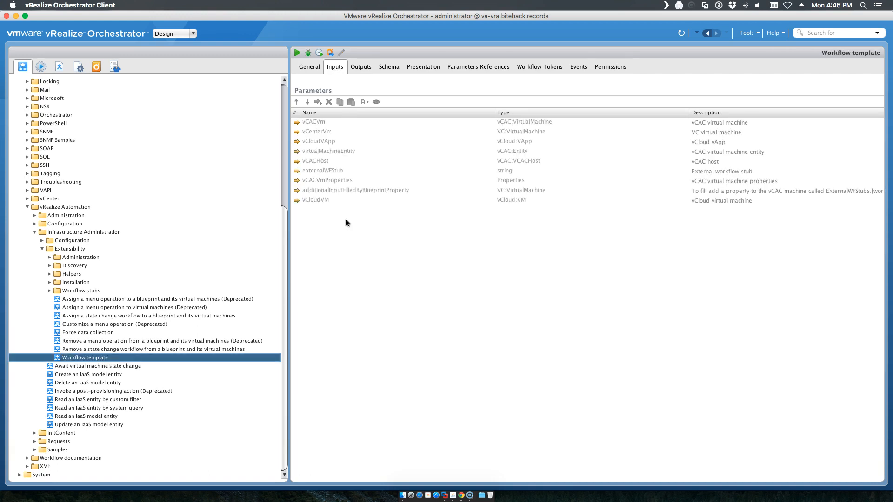
pyautogui.scroll(7, 135, 225)
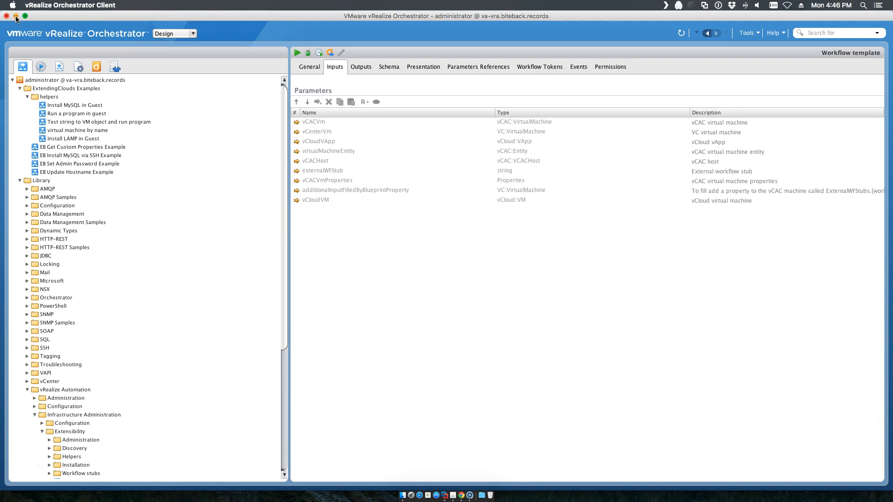
# Step: Switch to vRealize Automation in Chrome and examine the address of the vro endpoint among the infrastructure endpoints
pyautogui.hotkey('ctrl', 'Up')
pyautogui.click(172, 139)
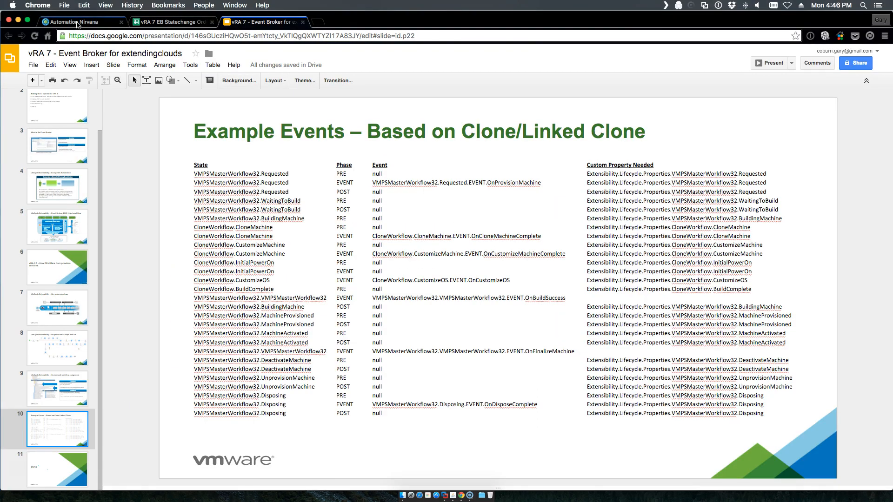
pyautogui.click(95, 22)
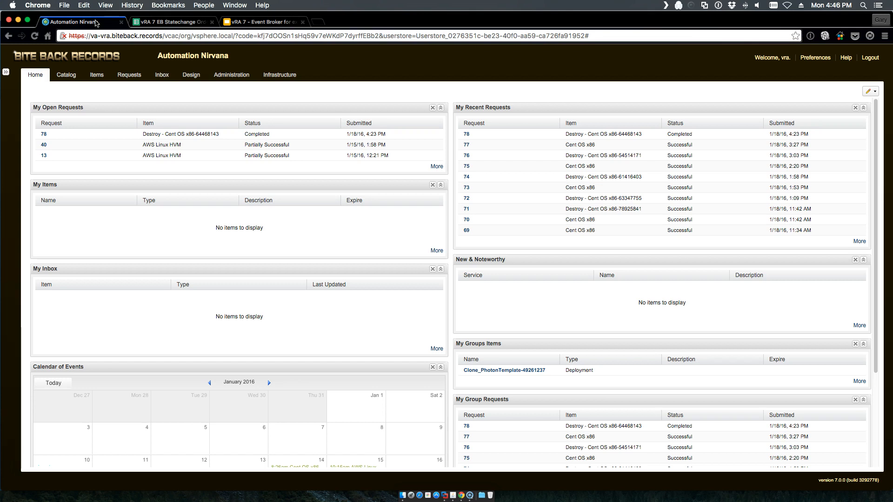
pyautogui.click(266, 75)
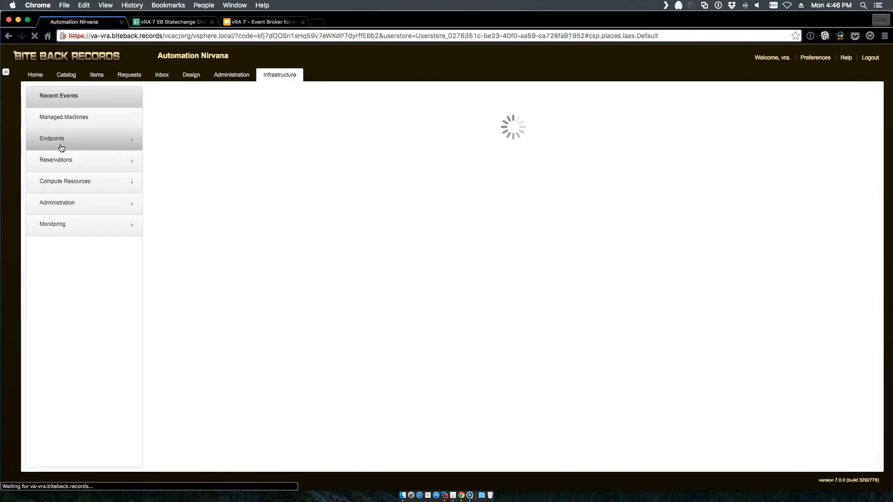
pyautogui.click(60, 146)
pyautogui.click(51, 123)
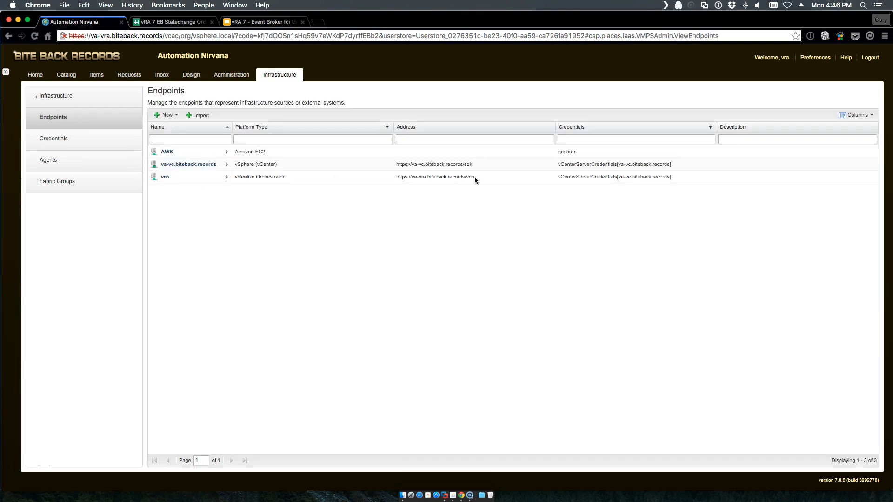
pyautogui.moveTo(475, 177); pyautogui.dragTo(382, 177)
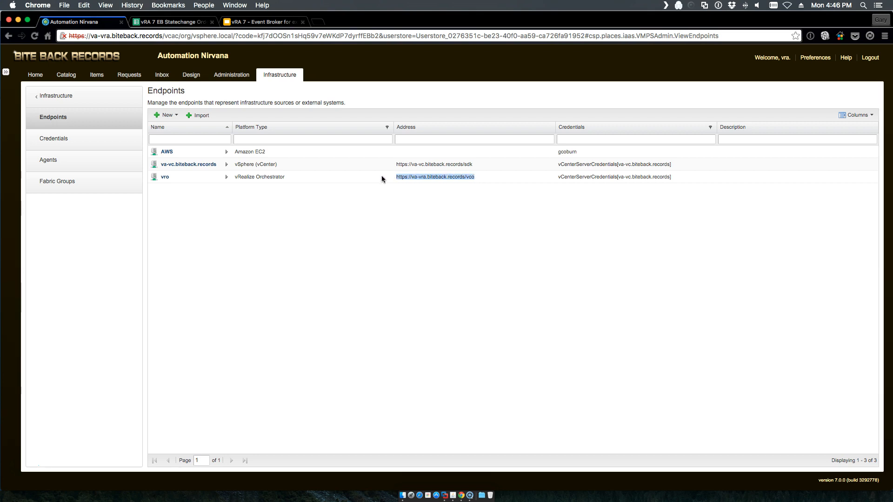
pyautogui.click(341, 234)
pyautogui.moveTo(166, 177)
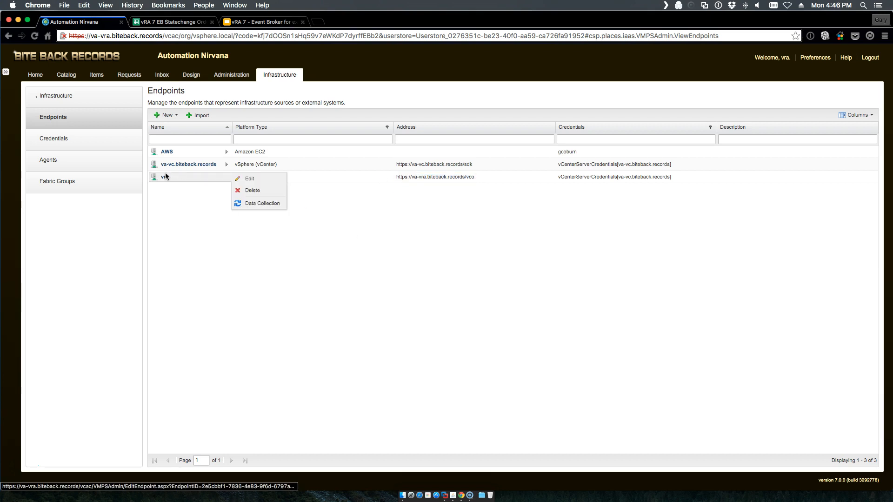
# Step: Start a new property group in the Property Dictionary and name it Key State Changes
pyautogui.click(230, 77)
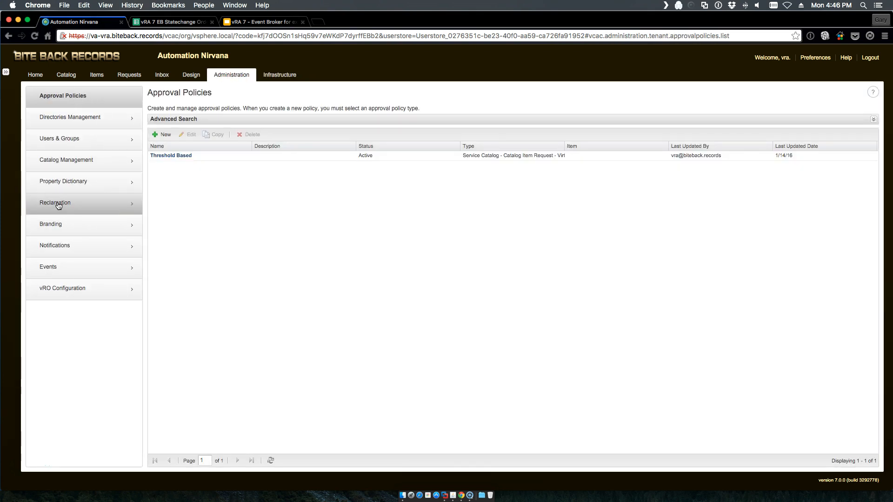
pyautogui.click(63, 179)
pyautogui.click(62, 145)
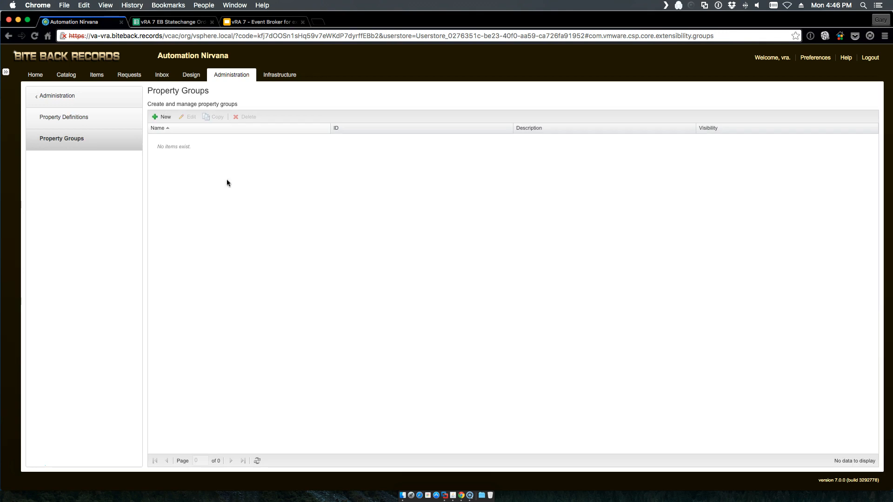
pyautogui.click(162, 117)
pyautogui.click(230, 112)
pyautogui.write('Key')
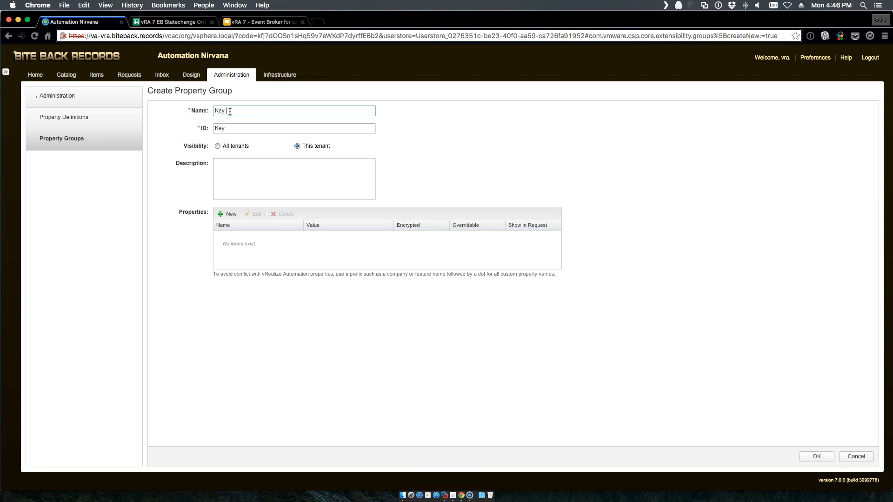
pyautogui.write(' State Changes')
# Step: Add the property Extensibility.Lifecycle.Properties.VMPSMasterWorkflow32.Requested, copied from the Statechange Order spreadsheet, with value *, and widen the property name column
pyautogui.click(230, 214)
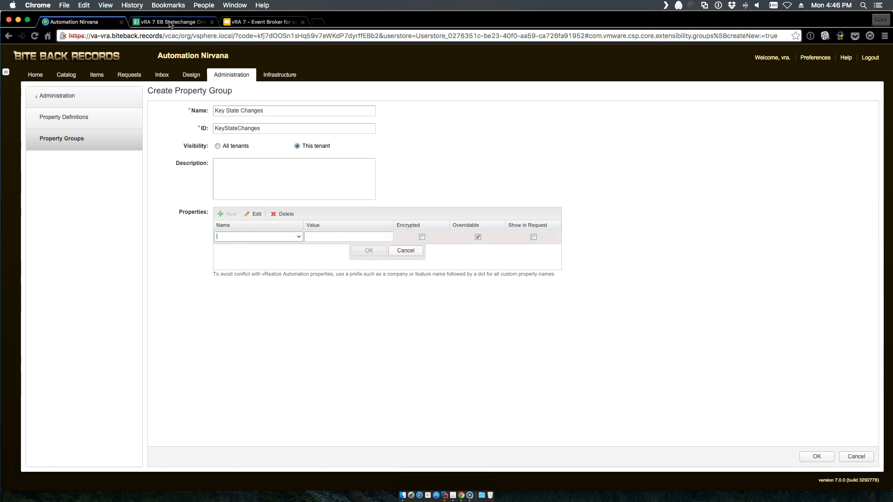
pyautogui.click(171, 23)
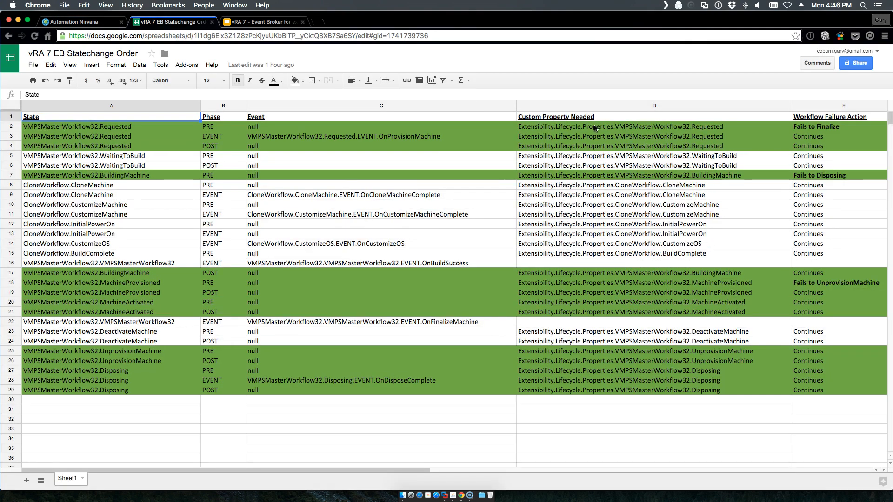
pyautogui.click(597, 128)
pyautogui.press('super+c')
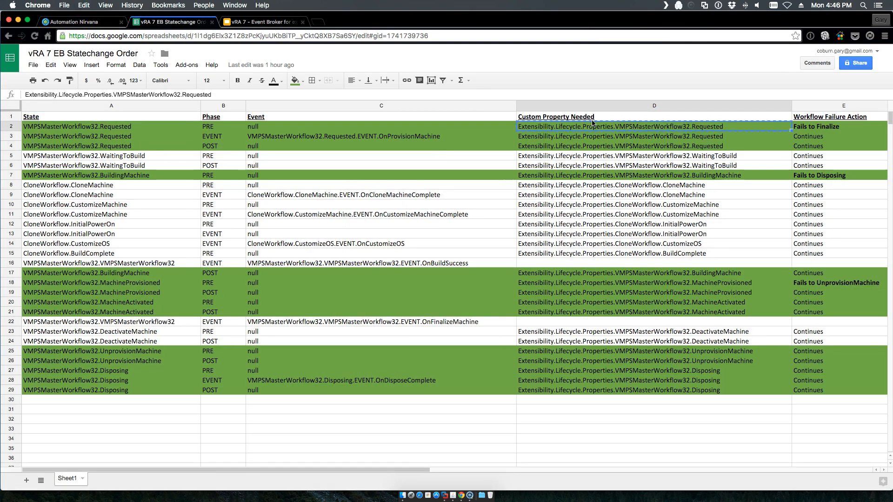
pyautogui.click(86, 23)
pyautogui.click(260, 240)
pyautogui.click(259, 236)
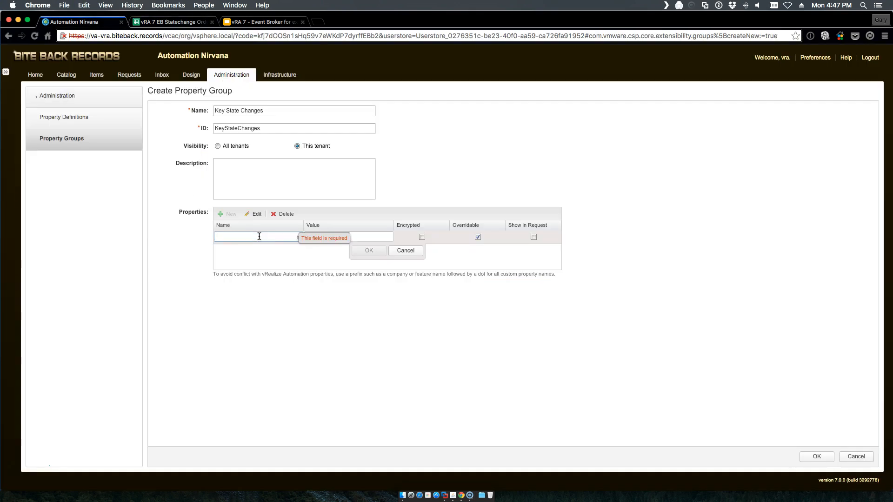
pyautogui.press('super+v')
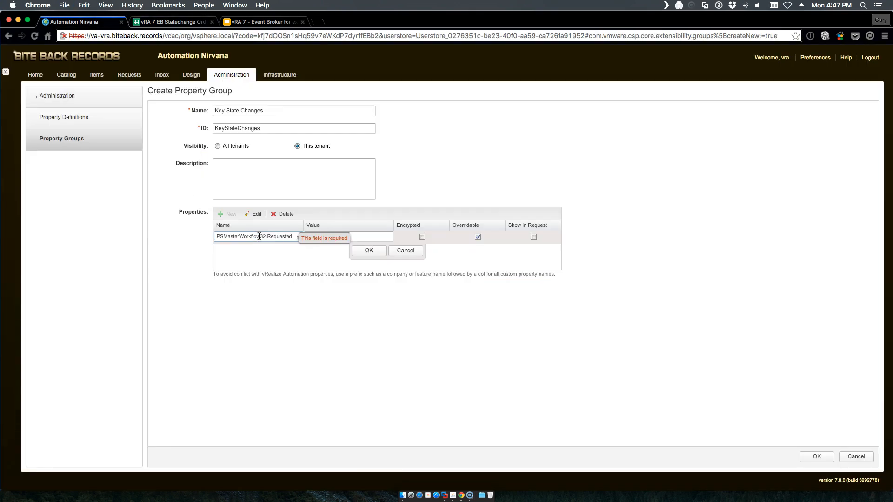
pyautogui.click(366, 237)
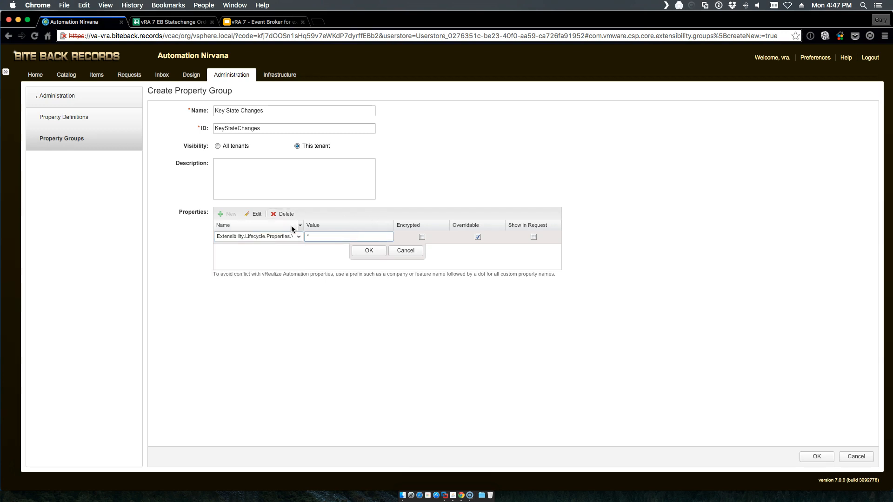
pyautogui.moveTo(304, 227); pyautogui.dragTo(378, 225)
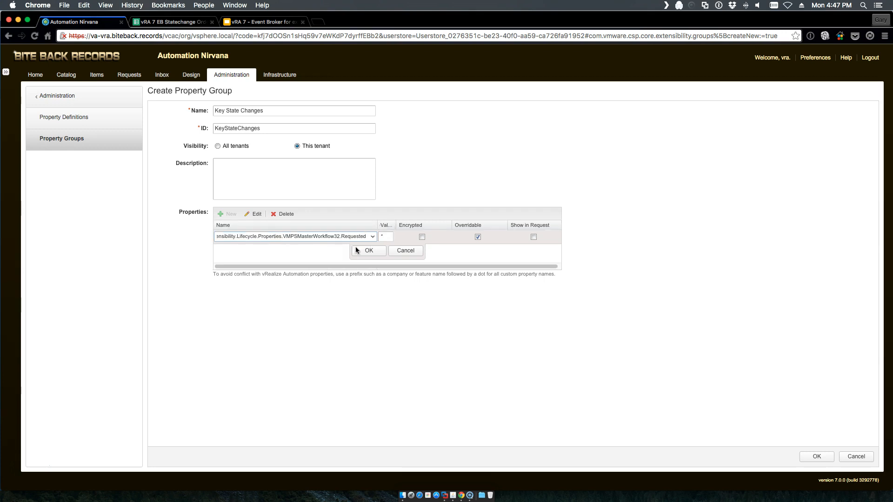
pyautogui.click(369, 251)
# Step: Add the property Extensibility.Lifecycle.Properties.VMPSMasterWorkflow32.BuildingMachine, copied from the spreadsheet, to the group with value *
pyautogui.click(227, 214)
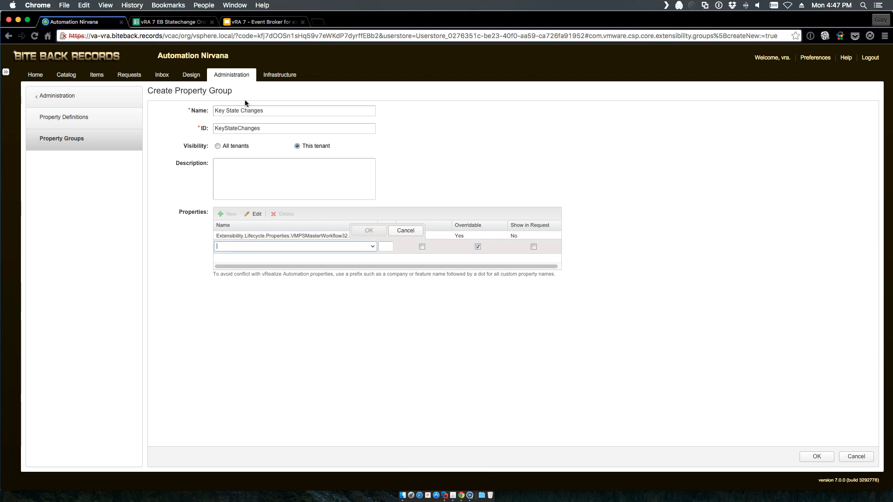
pyautogui.click(192, 22)
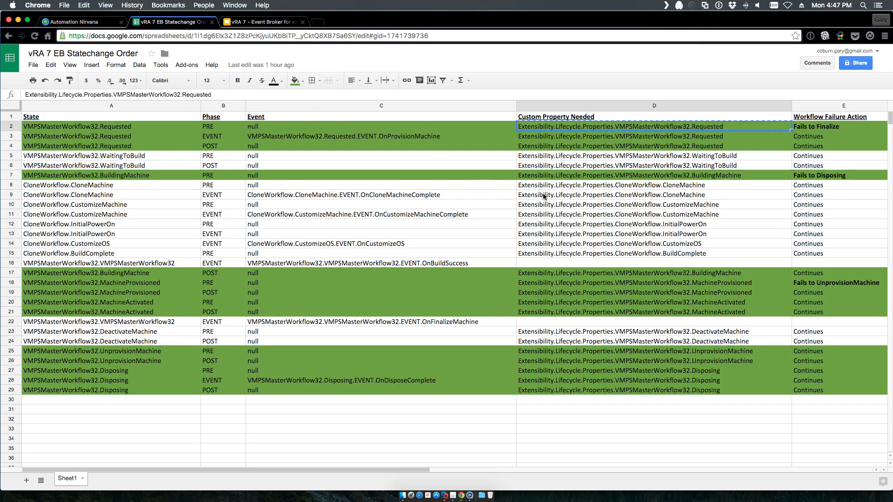
pyautogui.click(599, 179)
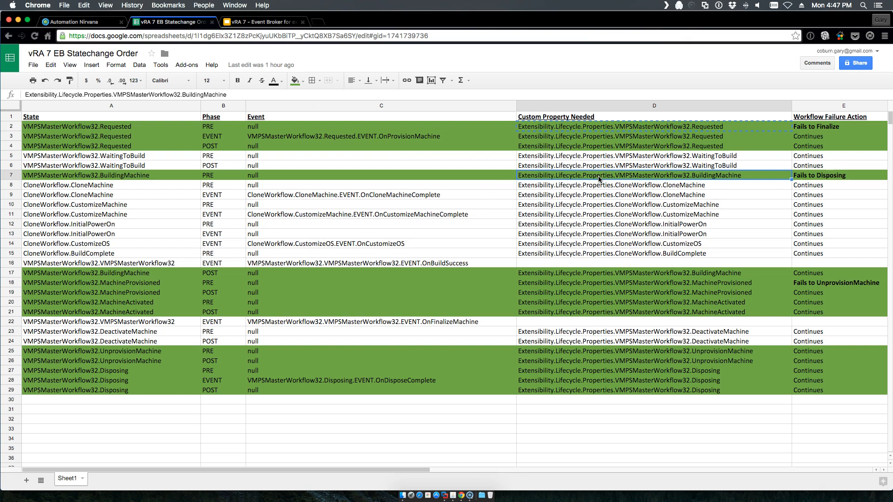
pyautogui.press('super+c')
pyautogui.click(55, 26)
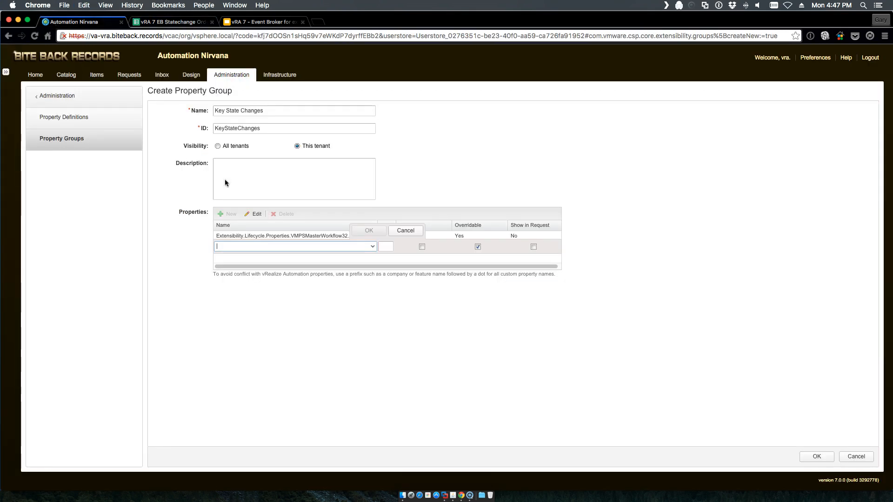
pyautogui.click(278, 245)
pyautogui.press('super+v')
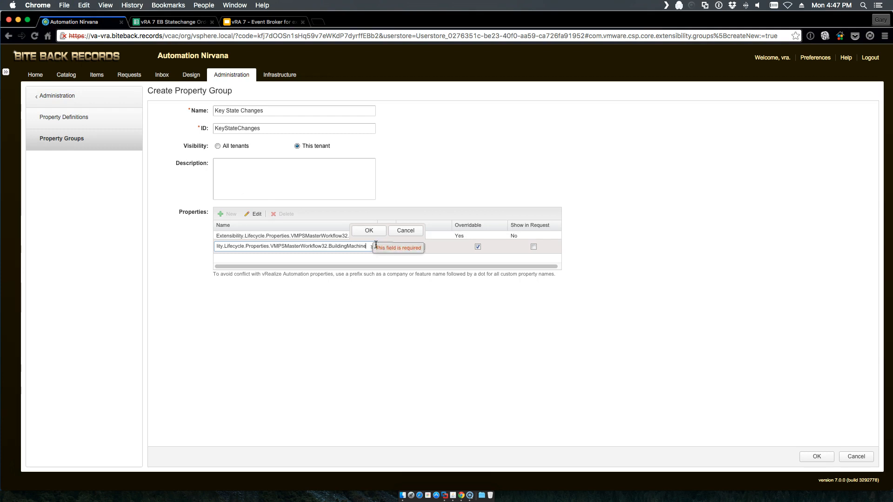
pyautogui.click(381, 245)
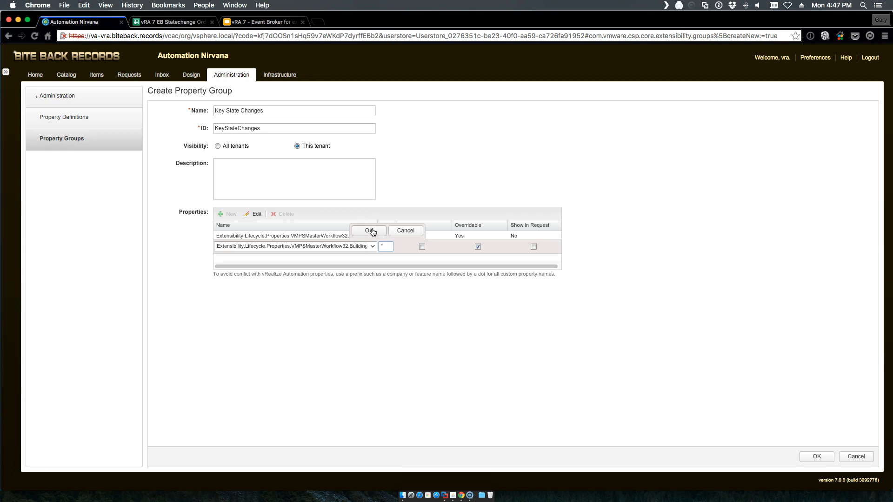
pyautogui.click(368, 231)
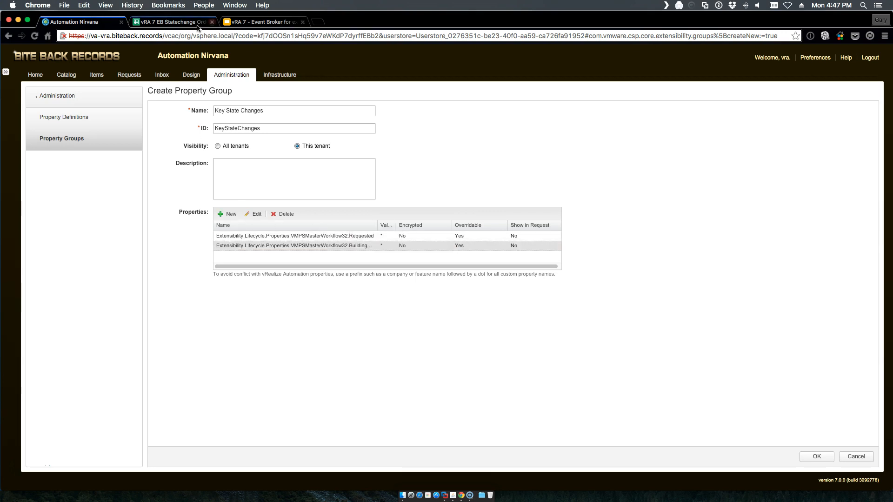
# Step: Add the property Extensibility.Lifecycle.Properties.VMPSMasterWorkflow32.MachineProvisioned, copied from the spreadsheet, to the group with value *
pyautogui.click(181, 23)
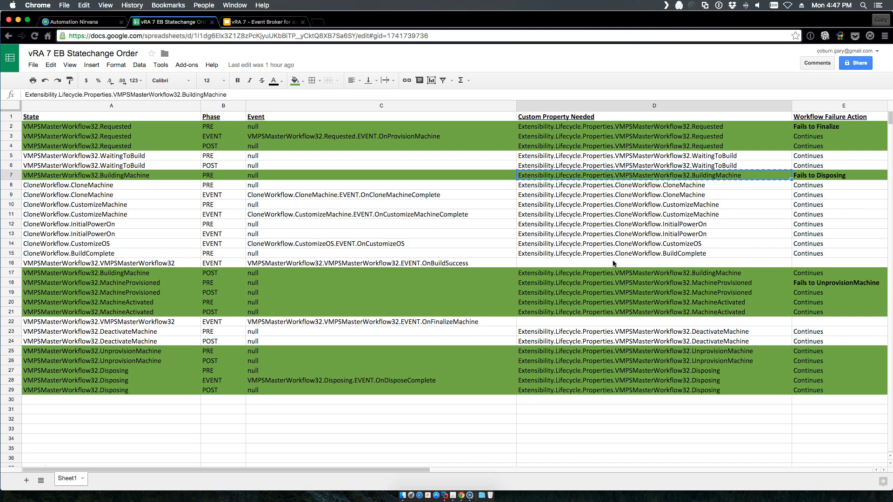
pyautogui.click(642, 284)
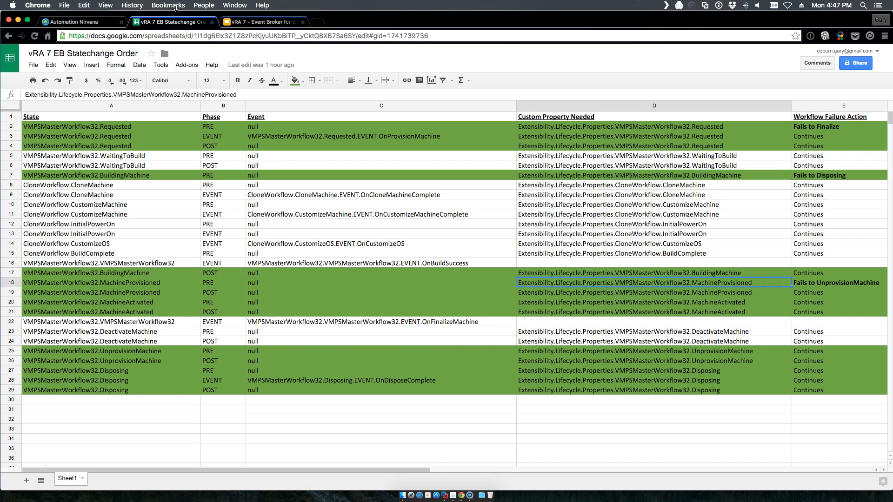
pyautogui.click(84, 24)
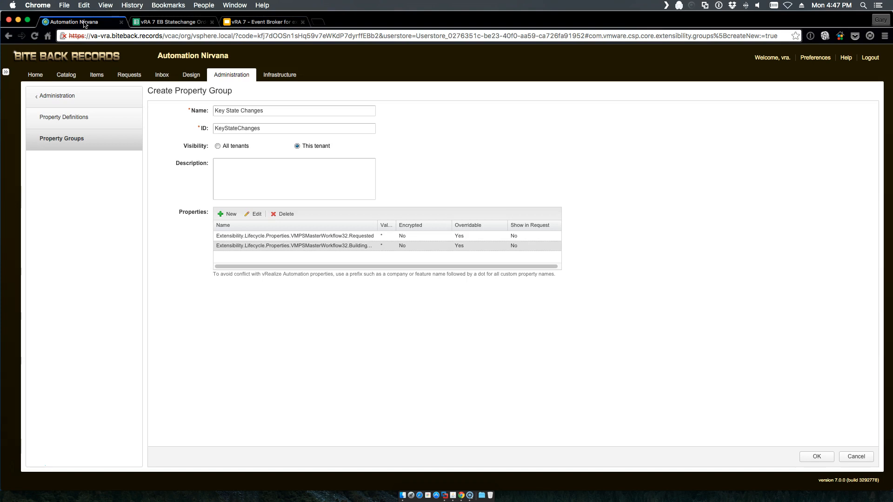
pyautogui.click(227, 215)
pyautogui.hotkey('ctrl', 'v')
pyautogui.click(384, 257)
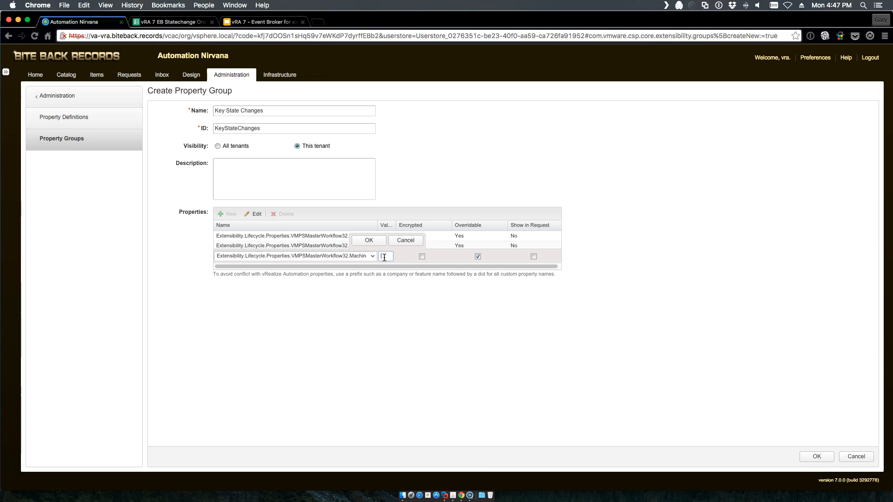
pyautogui.click(369, 240)
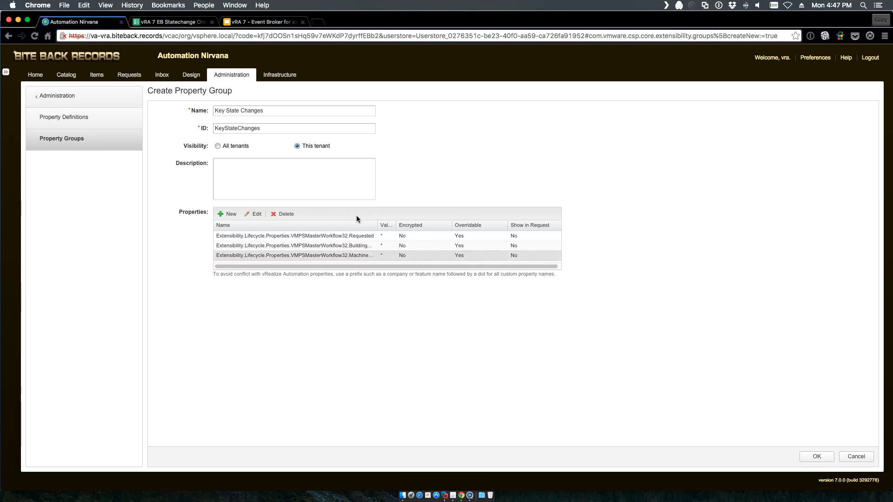
# Step: Add the property Extensibility.Lifecycle.Properties.VMPSMasterWorkflow32.MachineActivated, copied from the Statechange Order spreadsheet, to the group with value *
pyautogui.click(152, 22)
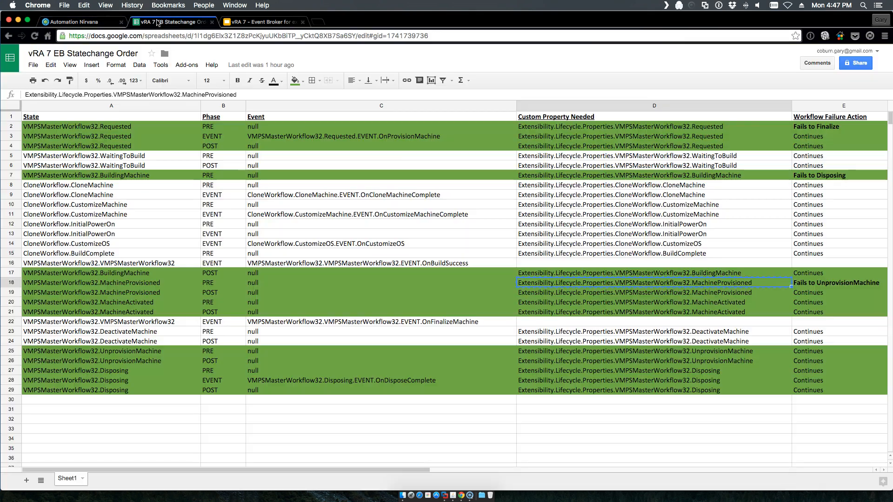
pyautogui.press('super+c')
pyautogui.click(604, 305)
pyautogui.press('super+c')
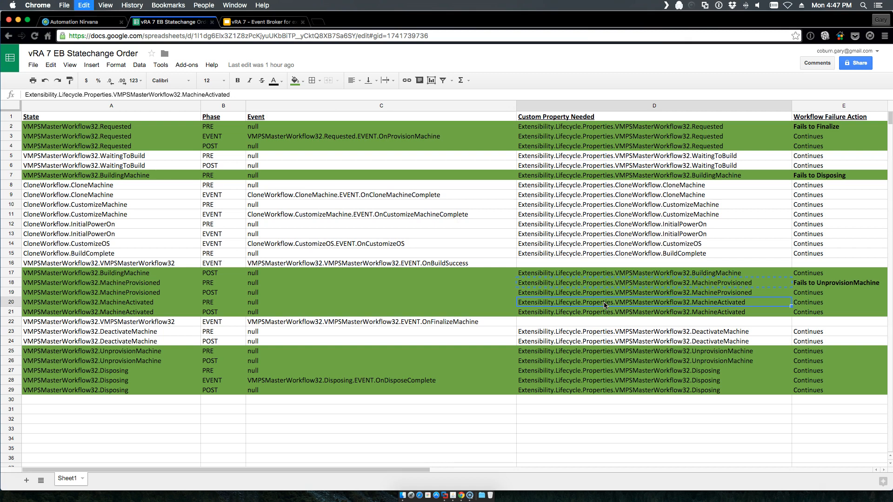
pyautogui.click(85, 24)
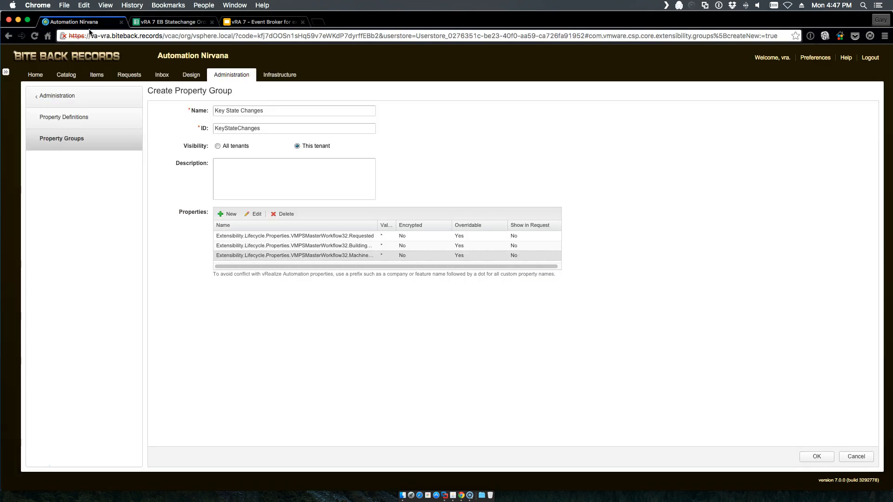
pyautogui.click(227, 214)
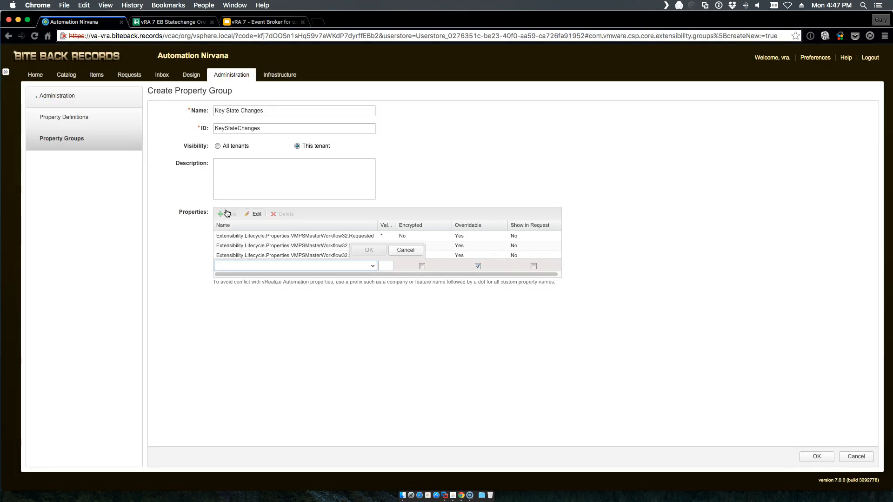
pyautogui.press('super+v')
pyautogui.click(385, 267)
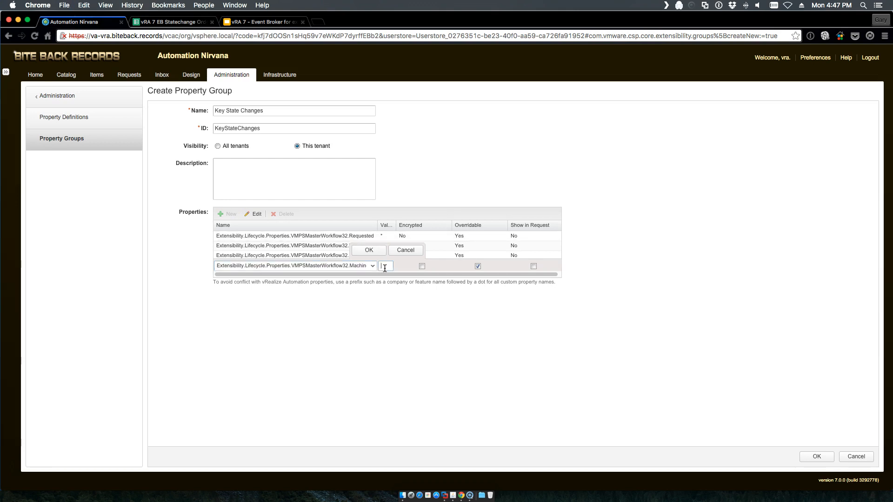
pyautogui.write('*')
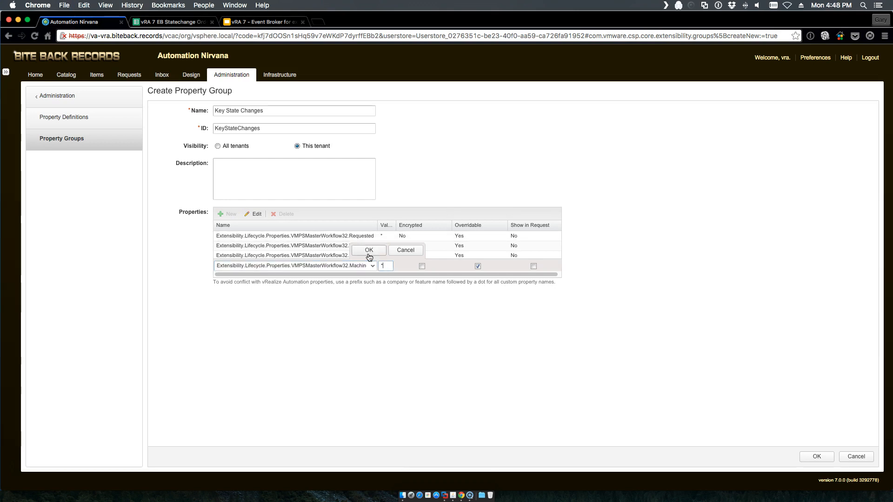
pyautogui.click(369, 252)
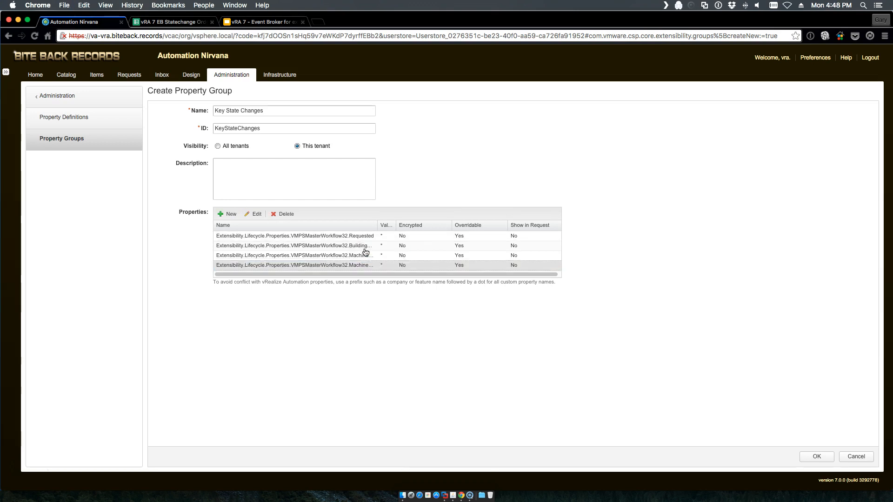
# Step: Add the property Extensibility.Lifecycle.Properties.VMPSMasterWorkflow32.UnprovisionMachine, copied from the spreadsheet, to the group with value *
pyautogui.click(168, 22)
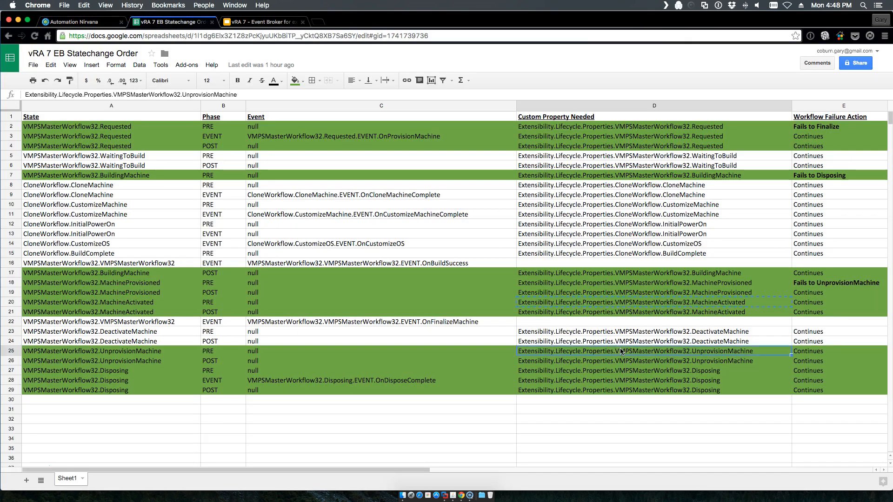
pyautogui.click(99, 22)
pyautogui.click(233, 214)
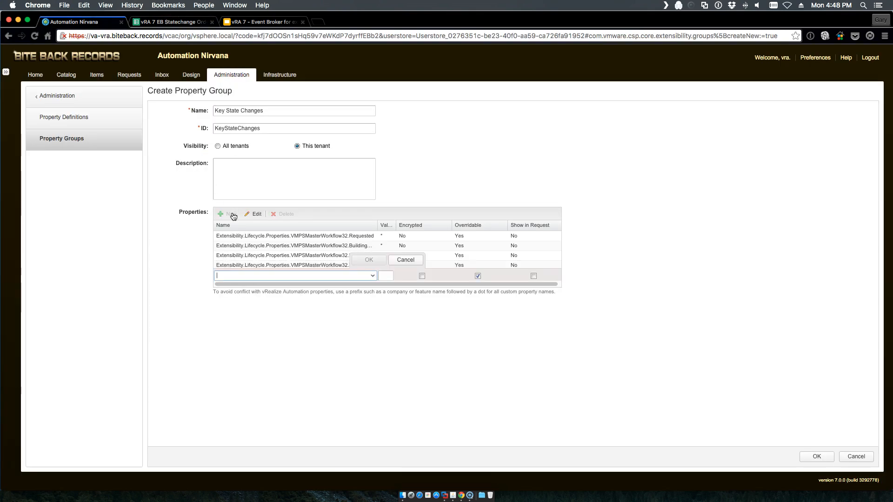
pyautogui.press('cmd+v')
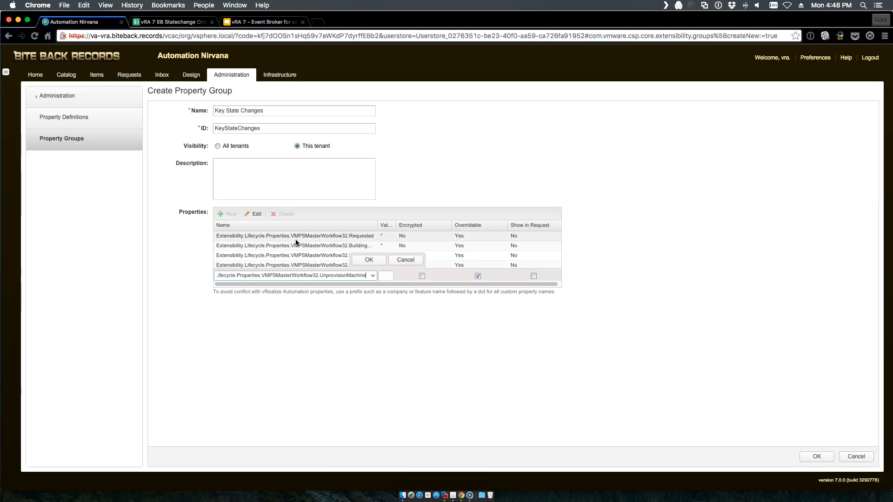
pyautogui.click(385, 276)
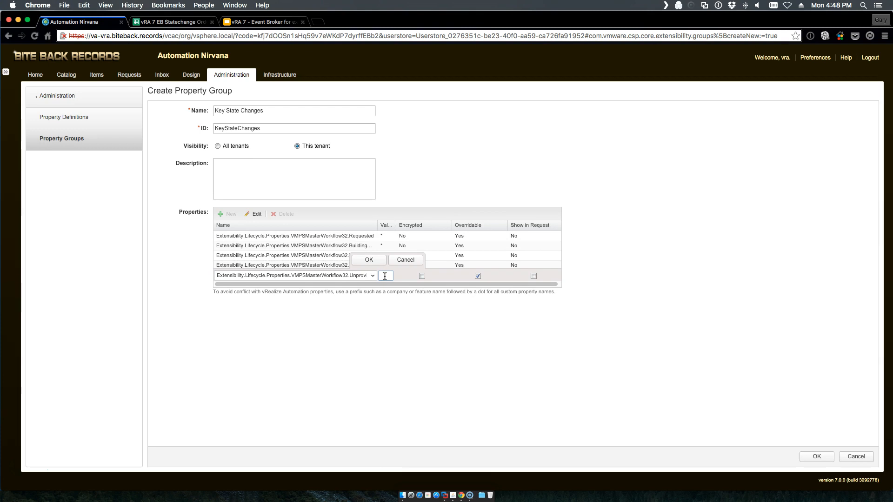
pyautogui.write('*')
pyautogui.click(370, 260)
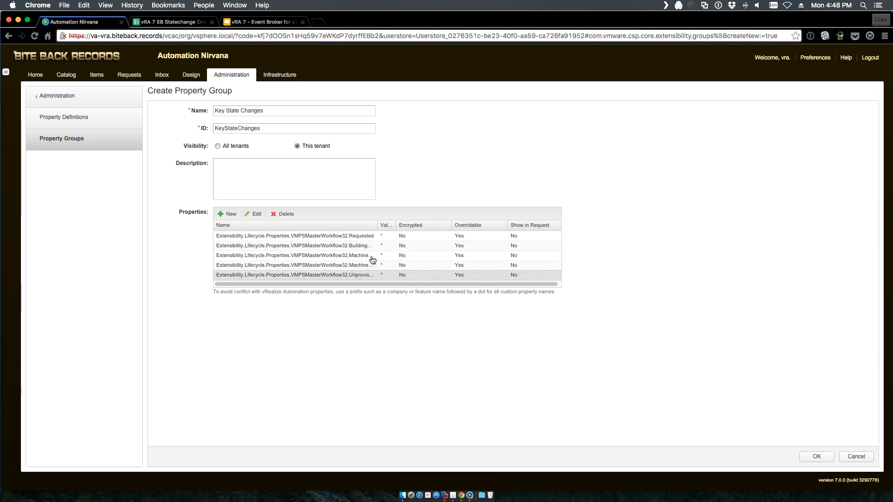
# Step: Add the property Extensibility.Lifecycle.Properties.VMPSMasterWorkflow32.Disposing, copied from the spreadsheet, with value *, and save the Key State Changes property group
pyautogui.click(163, 23)
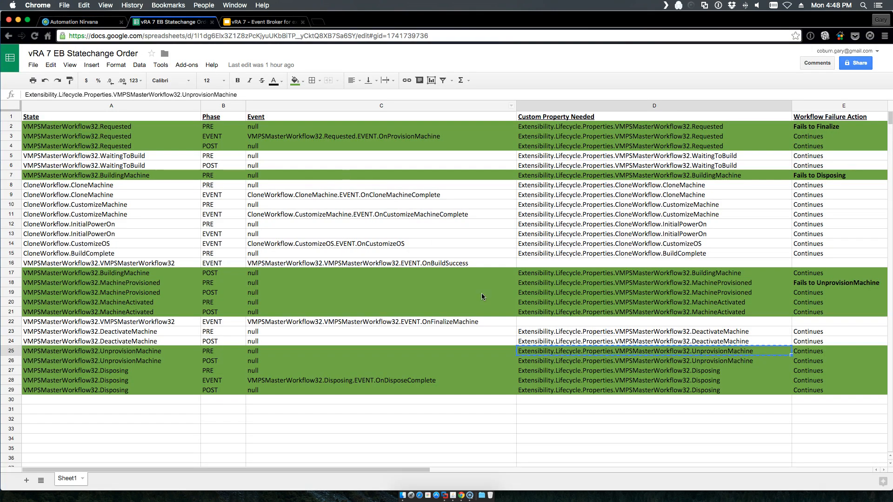
pyautogui.click(605, 372)
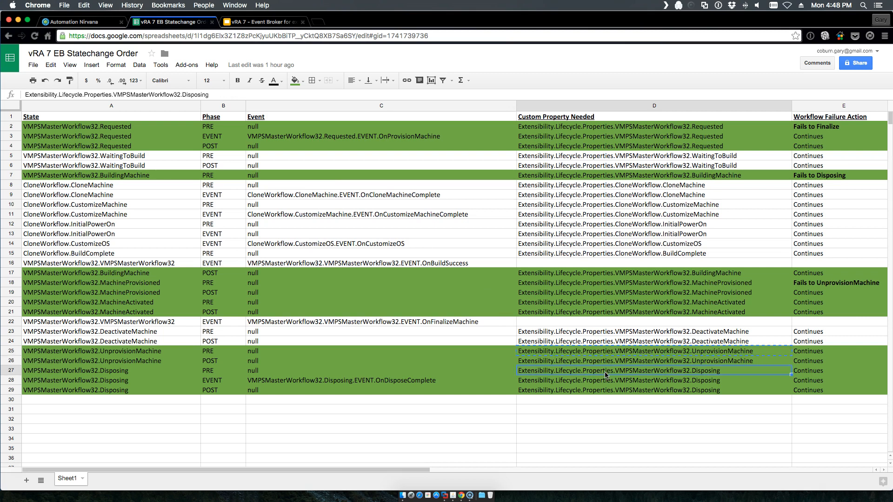
pyautogui.press('super+c')
pyautogui.click(64, 24)
pyautogui.click(227, 215)
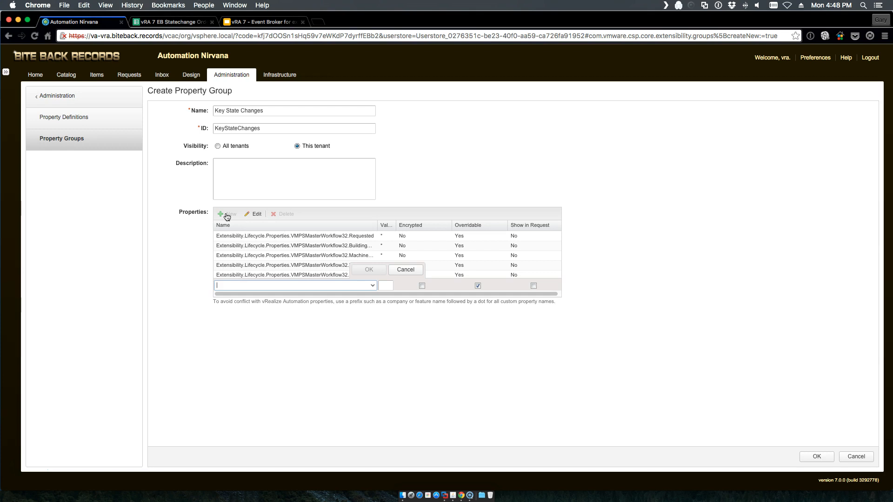
pyautogui.press('super+v')
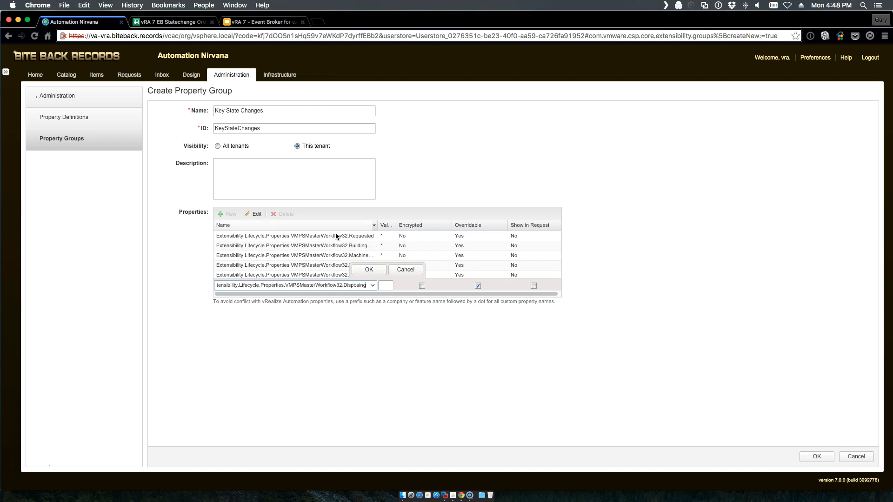
pyautogui.click(385, 285)
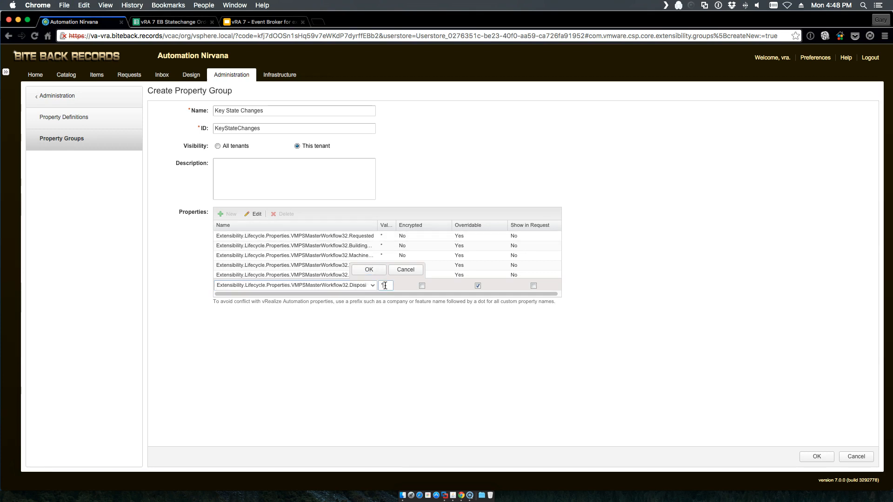
pyautogui.write('*')
pyautogui.click(369, 270)
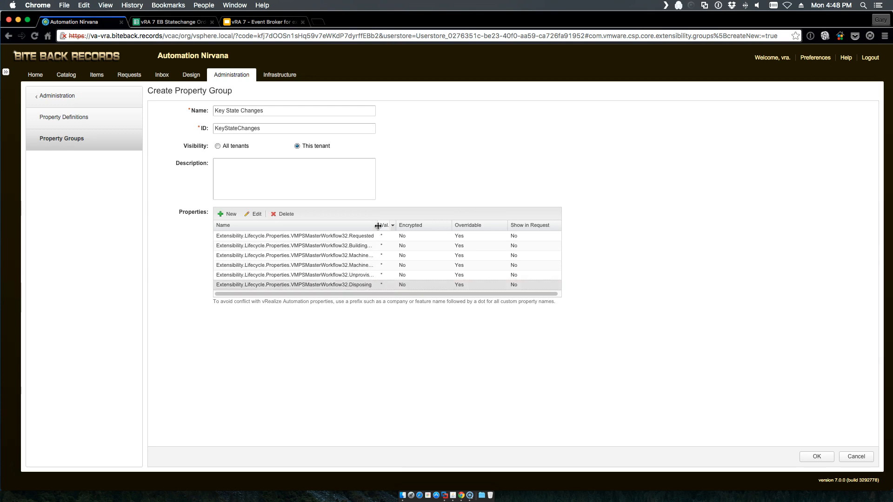
pyautogui.moveTo(378, 225); pyautogui.dragTo(400, 225)
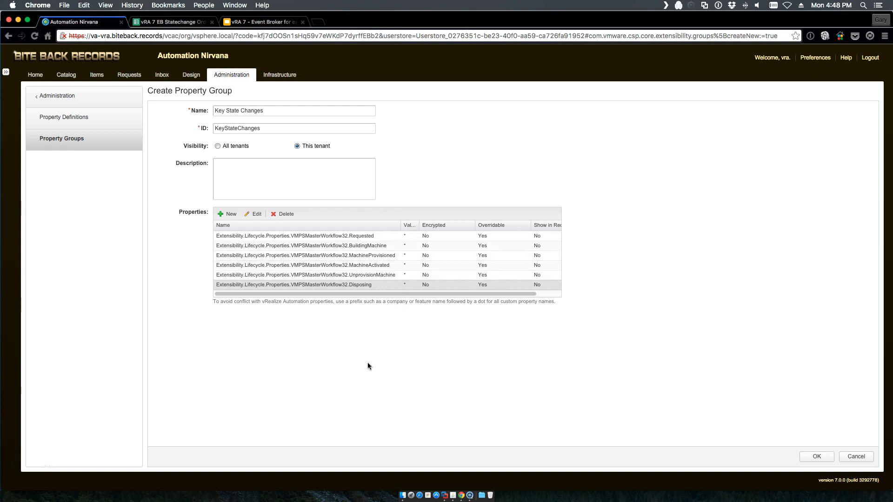
pyautogui.click(818, 457)
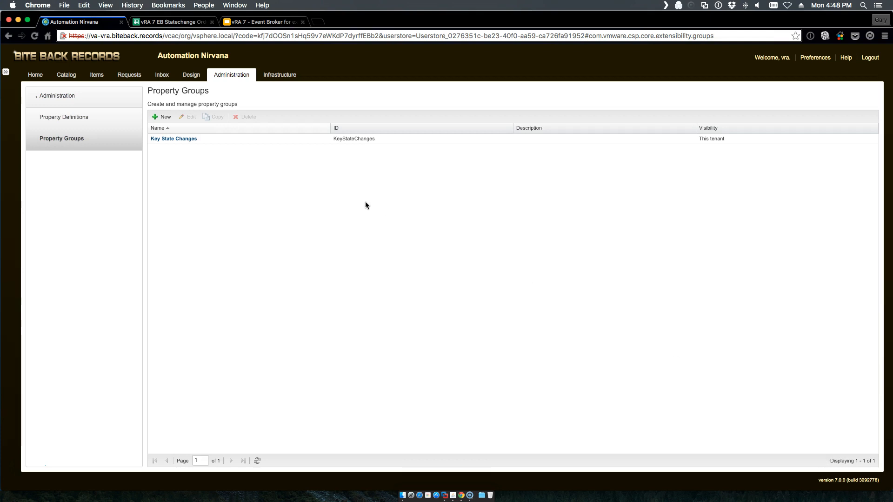
# Step: Add the Key State Changes property group to the CentOS vSphere machine in the Cent OS x86 blueprint
pyautogui.click(190, 75)
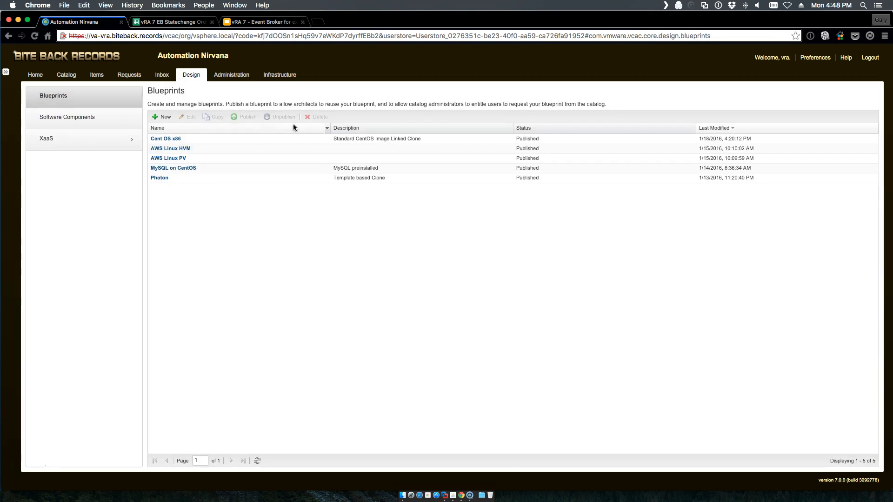
pyautogui.click(169, 140)
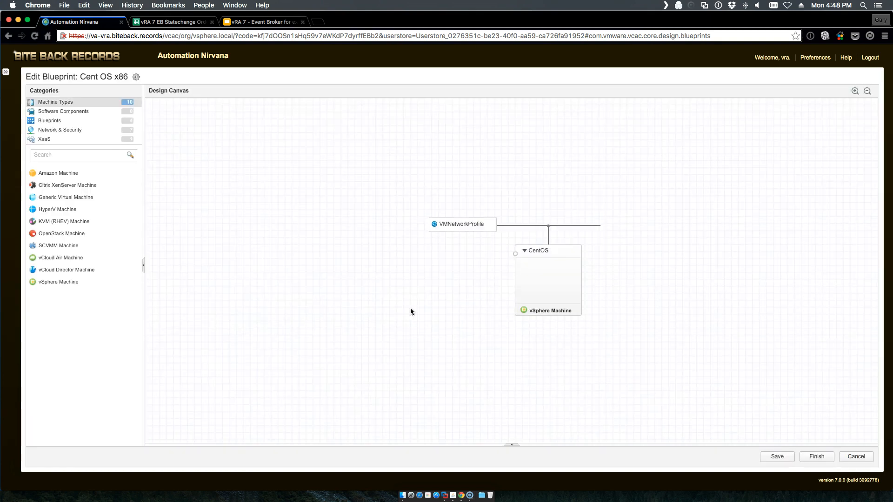
pyautogui.click(562, 281)
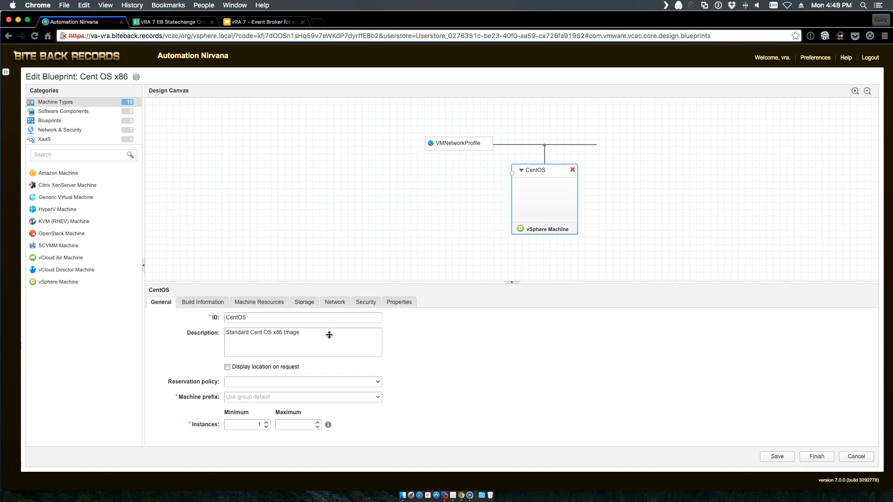
pyautogui.click(399, 303)
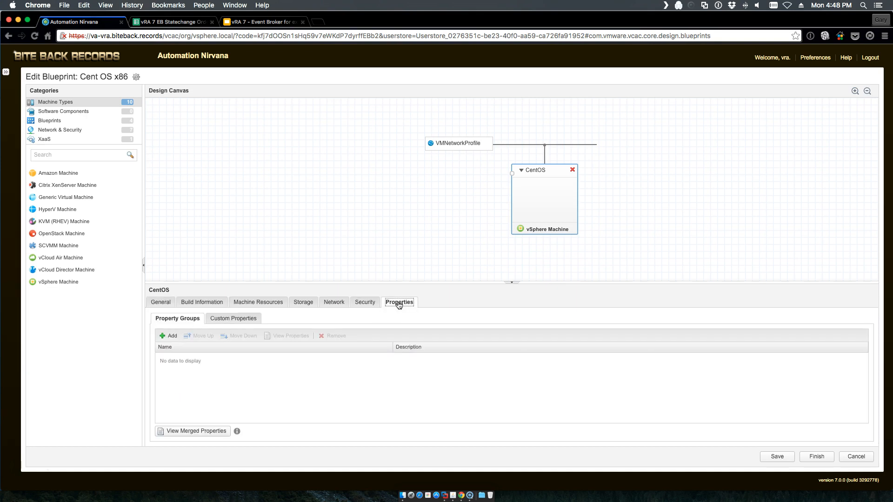
pyautogui.click(168, 336)
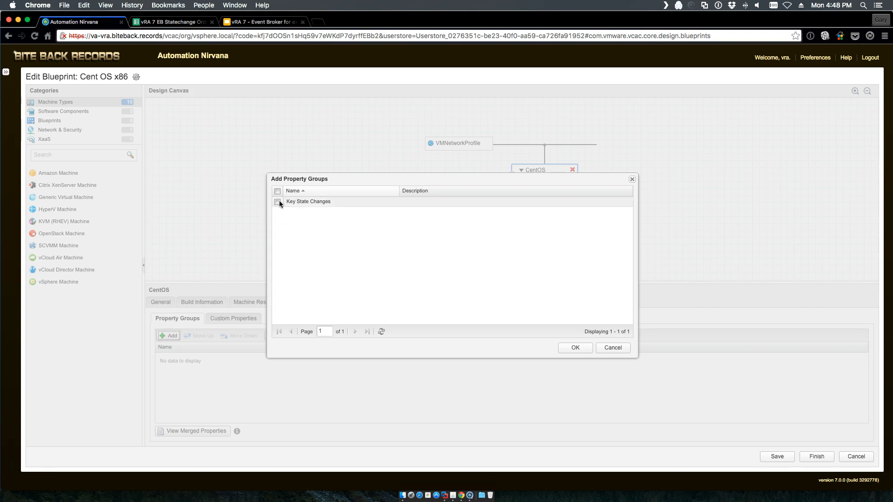
pyautogui.click(278, 202)
pyautogui.click(575, 348)
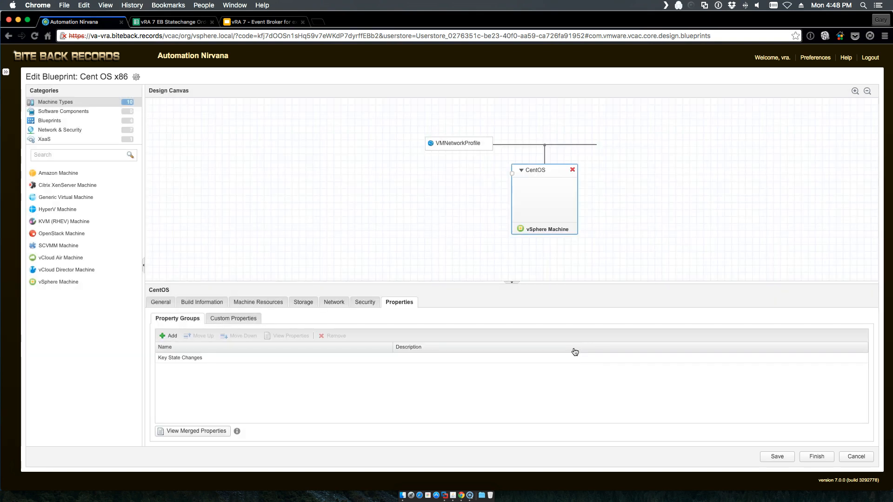
# Step: Review the CentOS machine's merged properties with their full names shown, and finish editing the blueprint
pyautogui.click(217, 431)
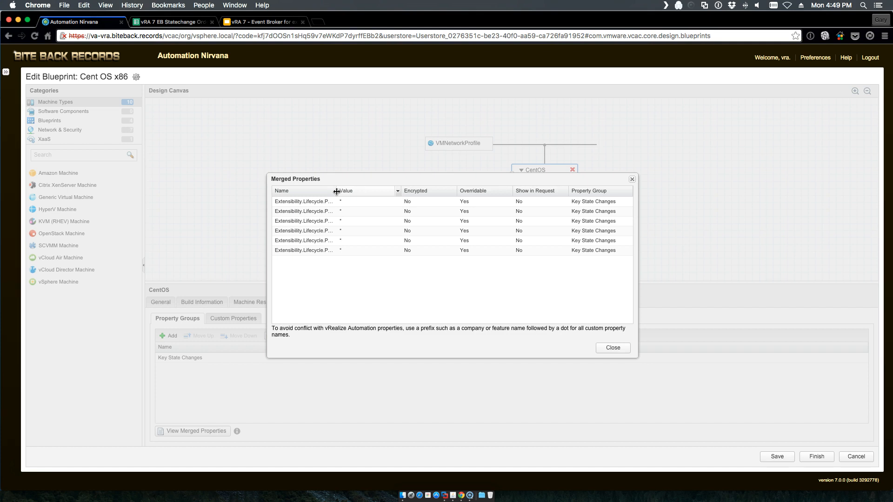
pyautogui.moveTo(336, 191); pyautogui.dragTo(458, 200)
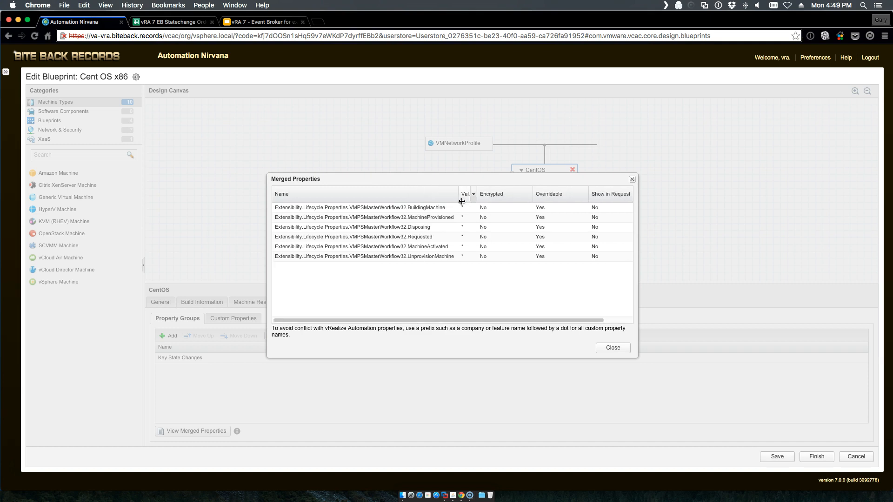
pyautogui.click(611, 350)
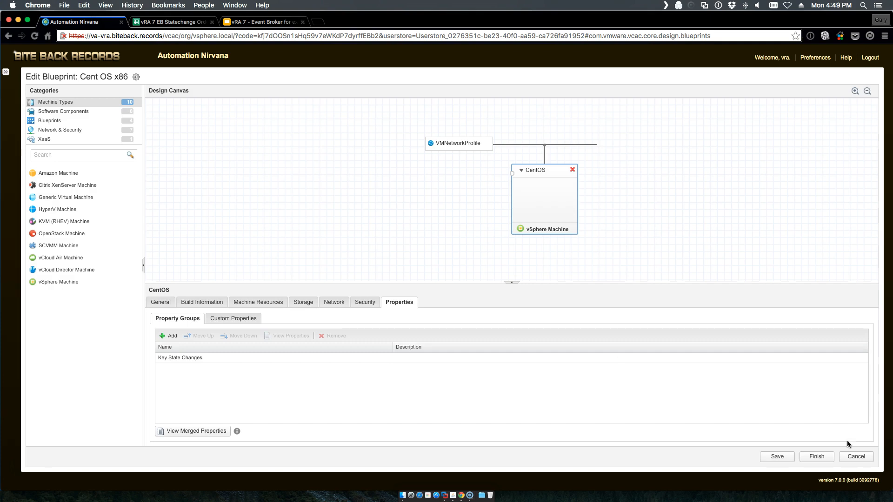
pyautogui.click(812, 458)
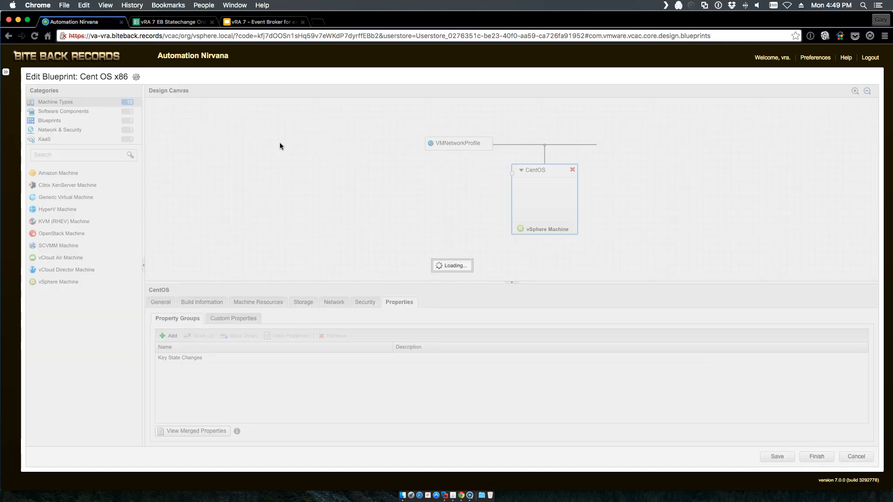
# Step: Go to the event subscriptions in the administration area and start a new workflow subscription
pyautogui.click(232, 76)
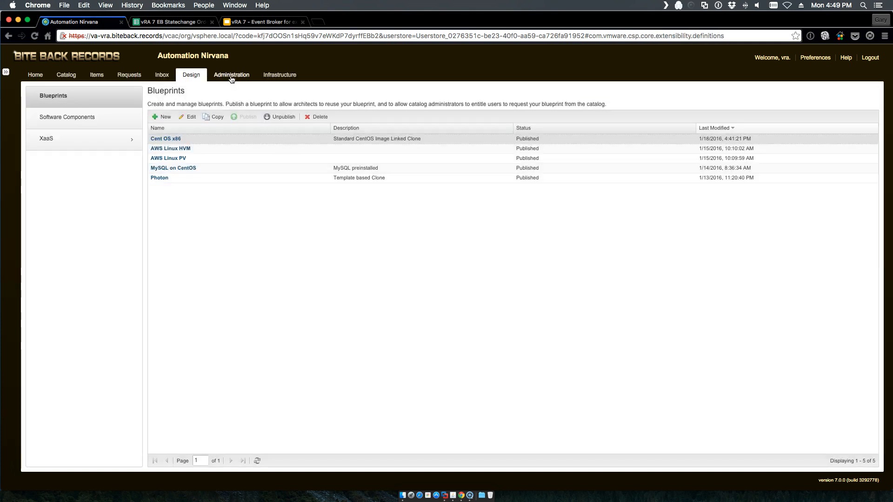
pyautogui.click(56, 96)
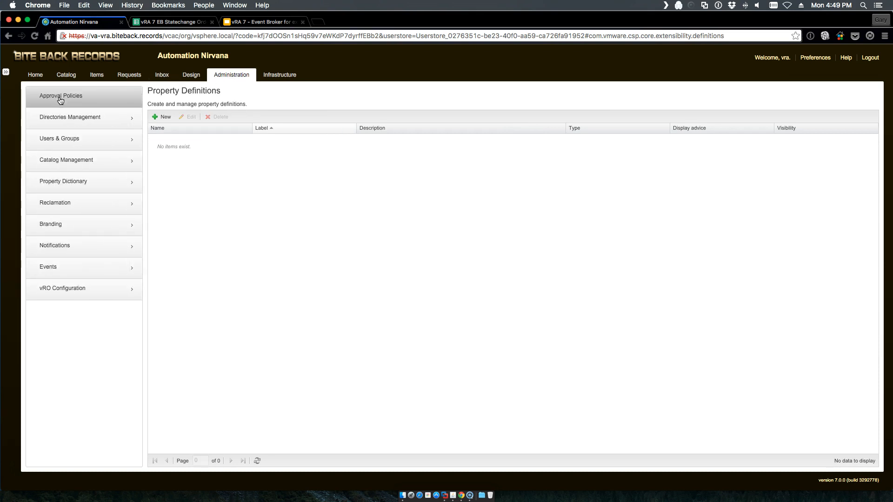
pyautogui.click(58, 277)
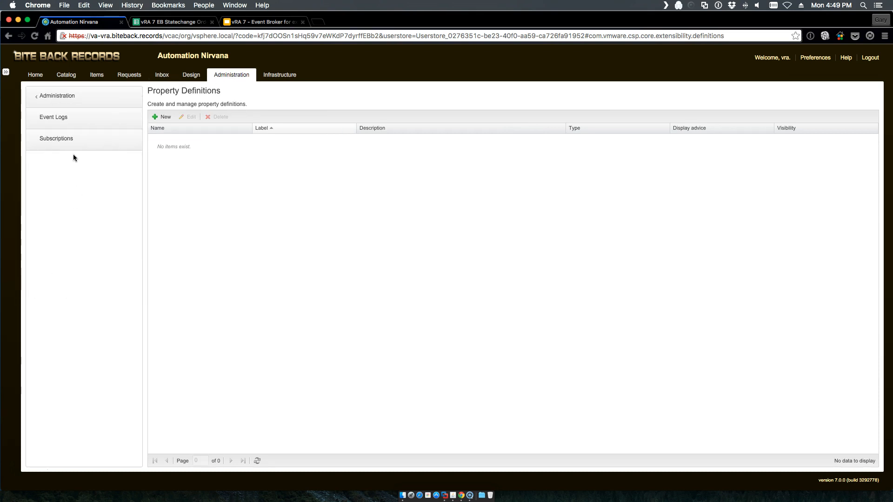
pyautogui.click(70, 139)
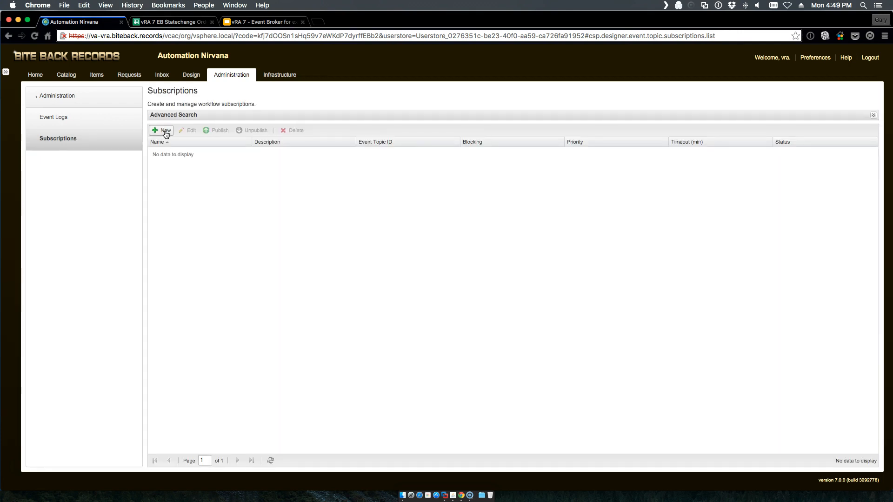
pyautogui.click(167, 132)
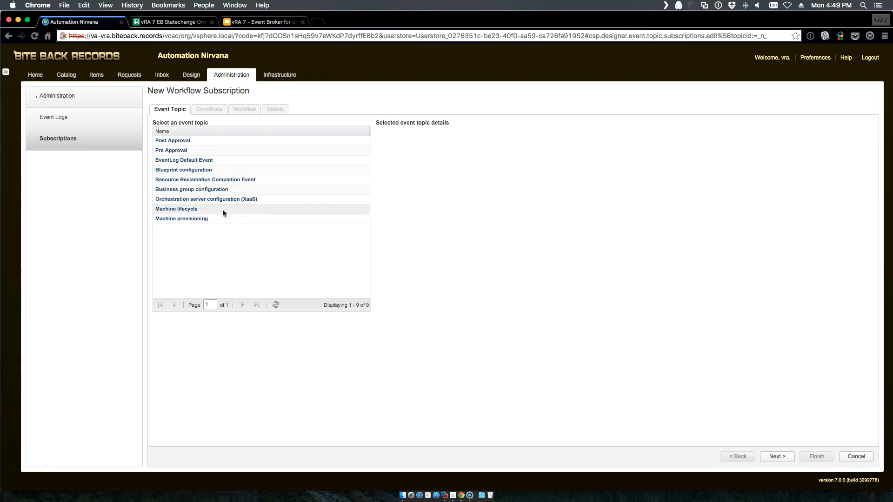
# Step: Select Machine provisioning as the event topic of the new workflow subscription and continue to the conditions
pyautogui.click(201, 220)
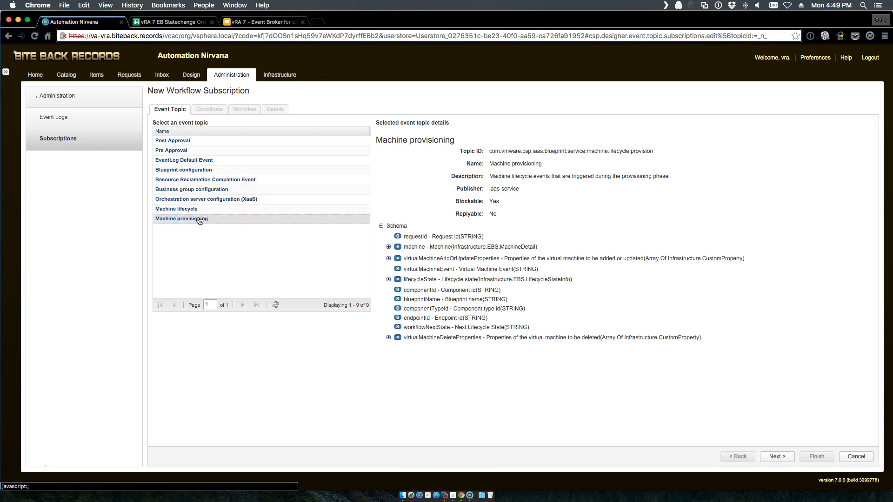
pyautogui.click(778, 457)
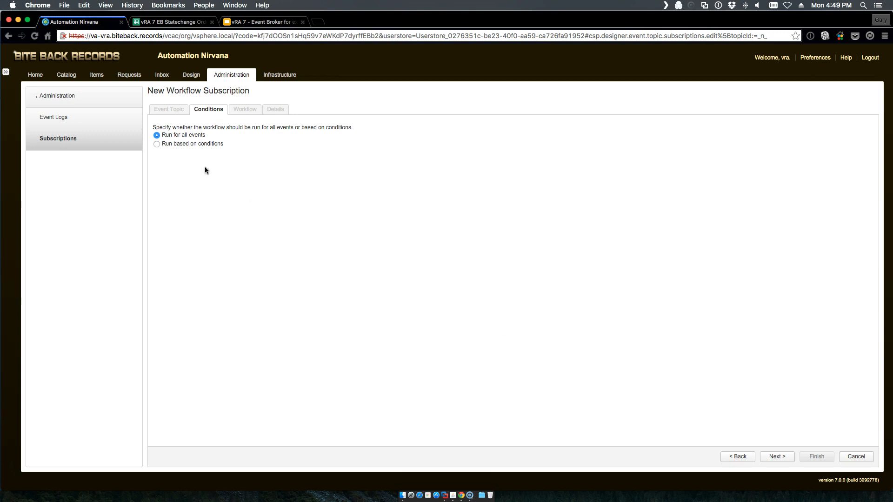
pyautogui.click(157, 144)
pyautogui.click(185, 156)
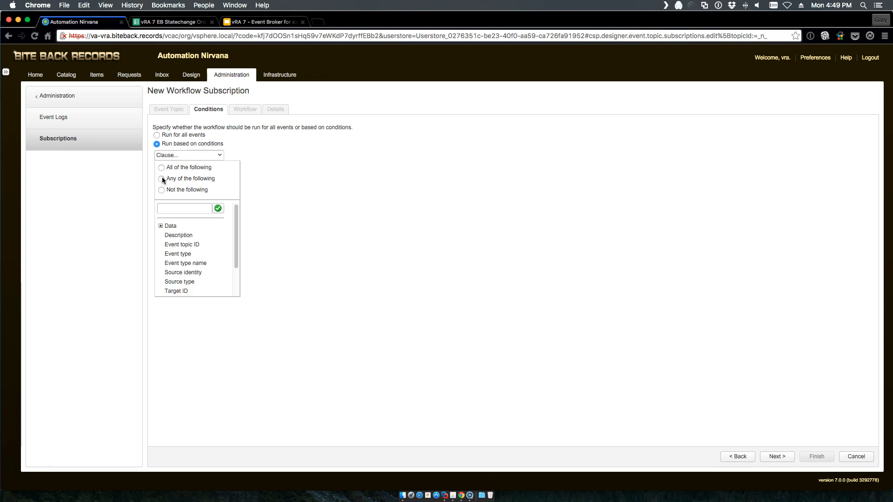
pyautogui.click(161, 226)
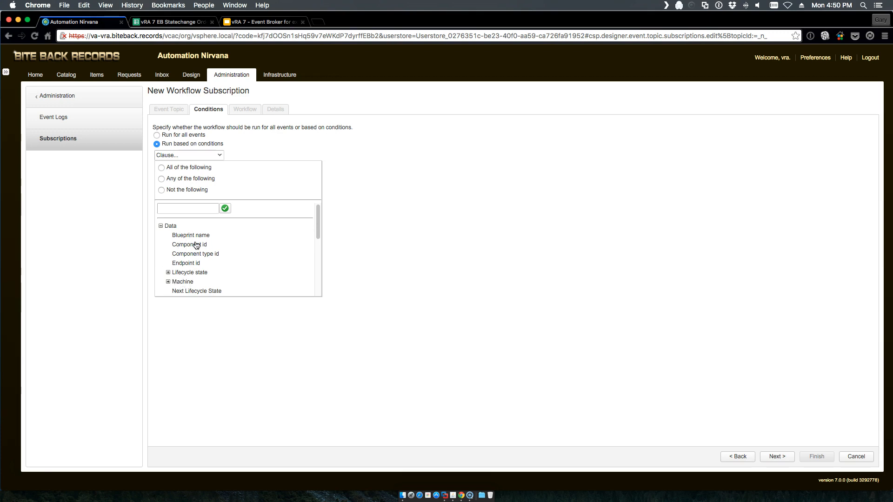
pyautogui.click(407, 289)
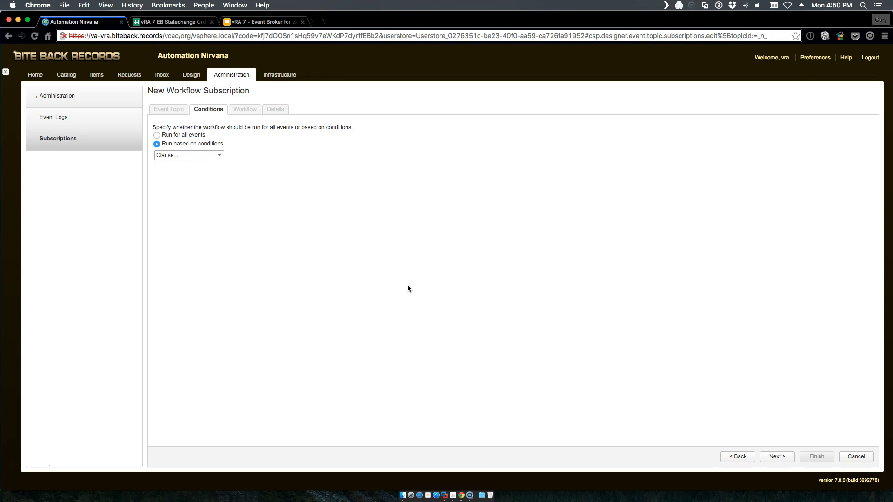
pyautogui.click(156, 136)
# Step: Keep the subscription running for all events and select EB Get Custom Properties Example from the ExtendingClouds Examples folder as its workflow
pyautogui.click(781, 456)
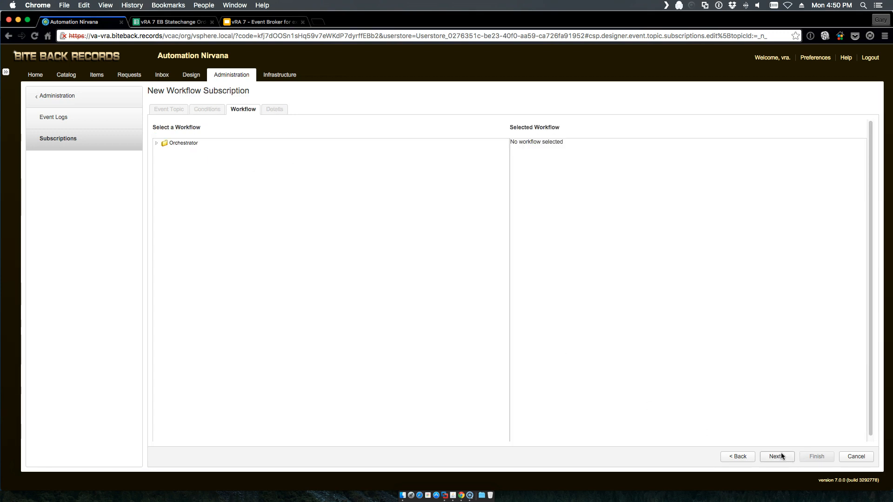
pyautogui.click(156, 142)
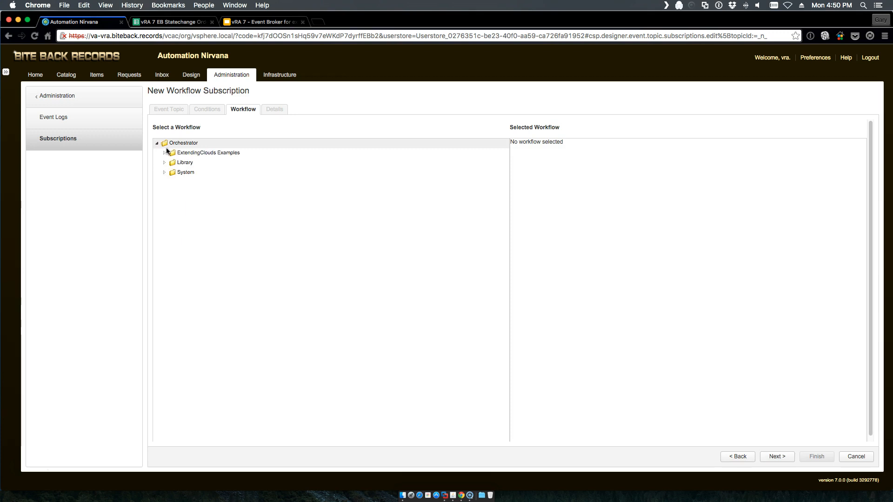
pyautogui.click(164, 153)
pyautogui.click(207, 173)
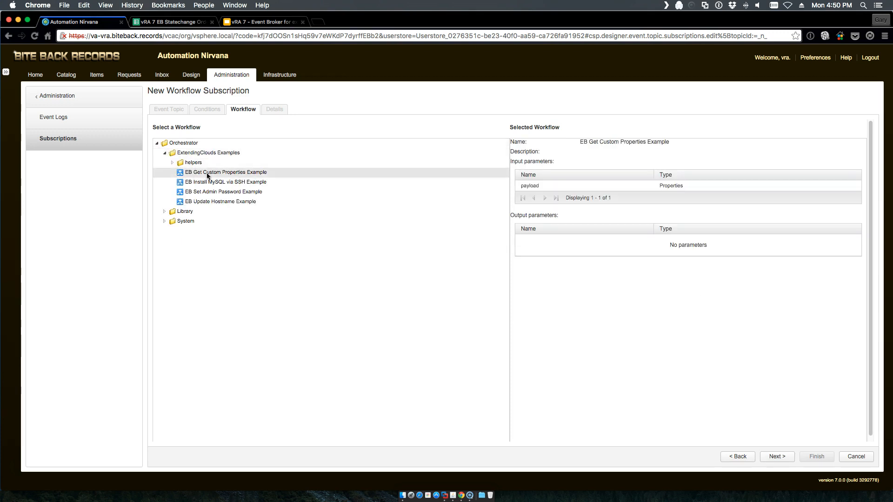
pyautogui.click(777, 456)
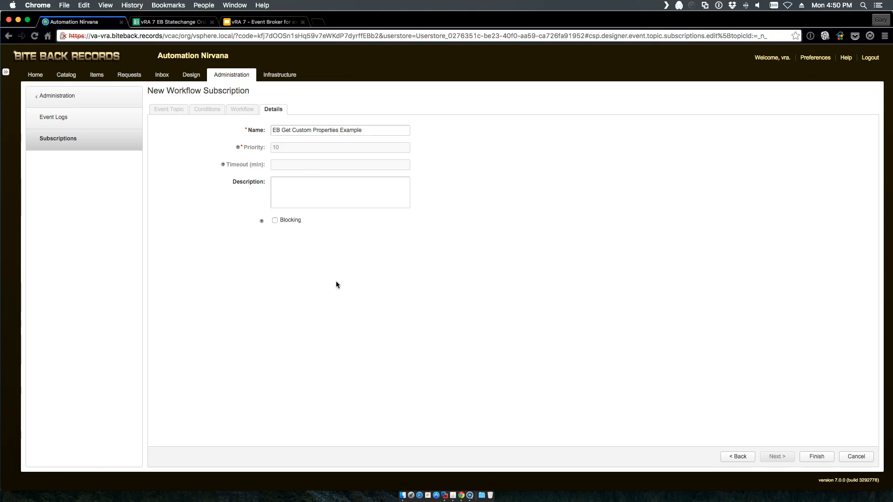
# Step: Finish the EB Get Custom Properties Example subscription with its default details and publish it
pyautogui.click(817, 456)
pyautogui.click(265, 150)
pyautogui.click(222, 132)
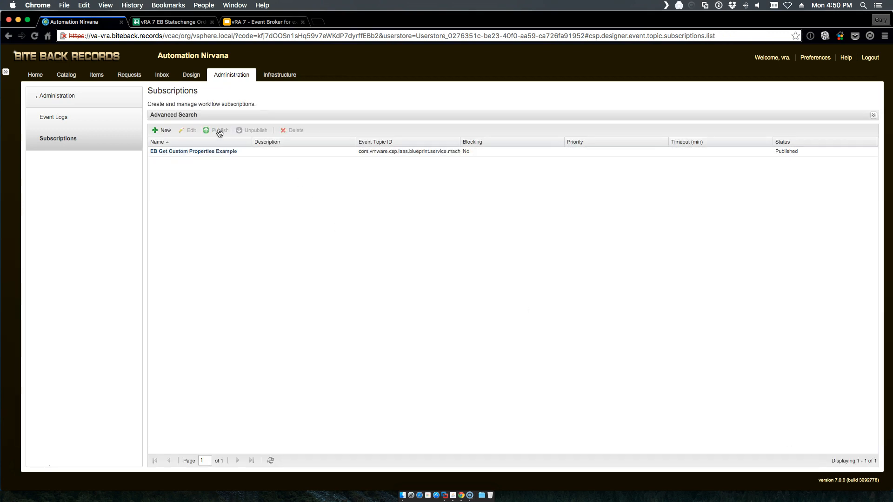
pyautogui.click(22, 467)
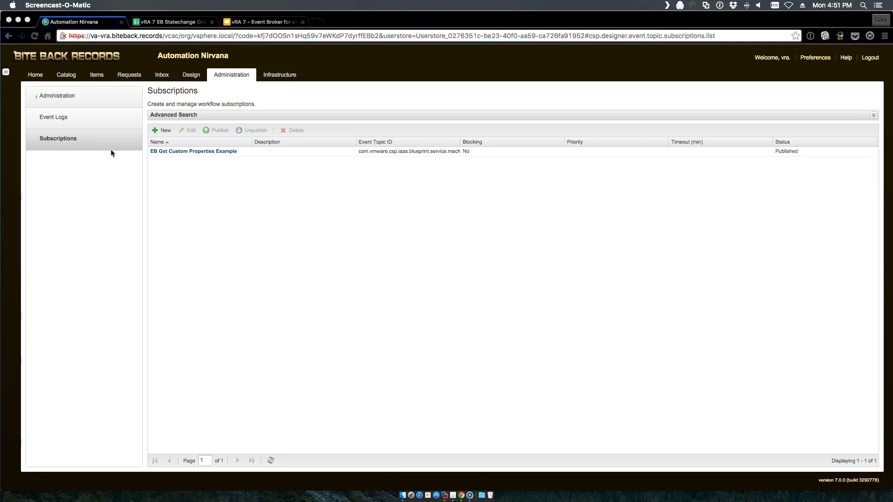
pyautogui.click(265, 152)
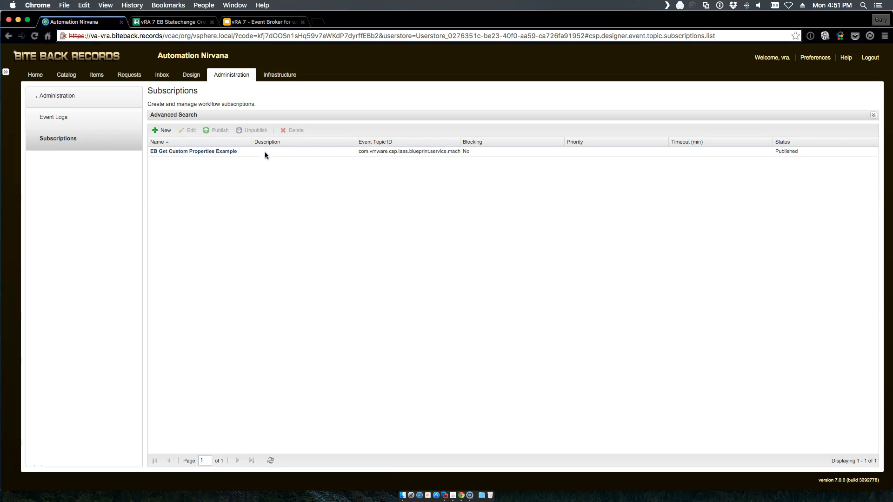
# Step: Start a catalog request for Cent OS x86 and open the custom properties of its CentOS vSphere machine
pyautogui.click(62, 77)
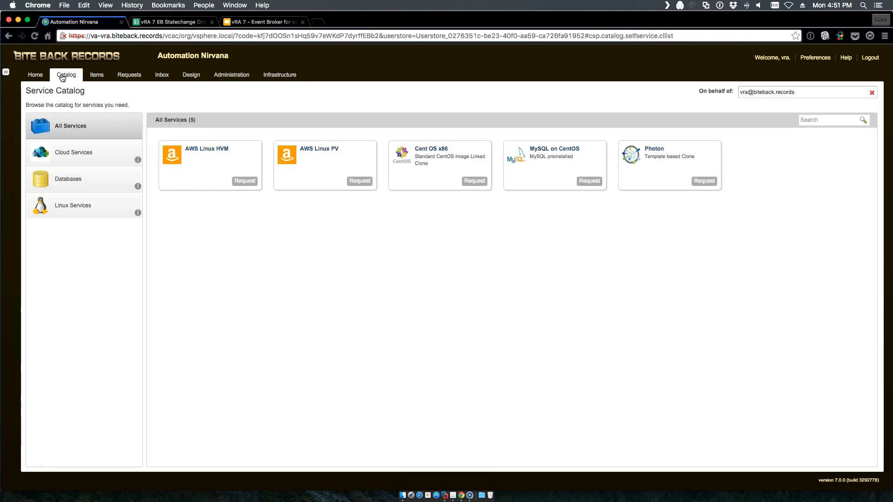
pyautogui.click(474, 184)
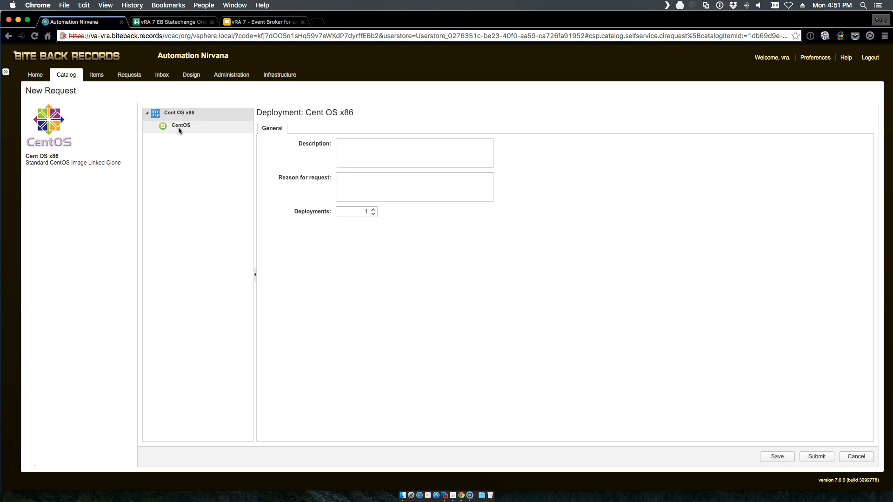
pyautogui.click(178, 127)
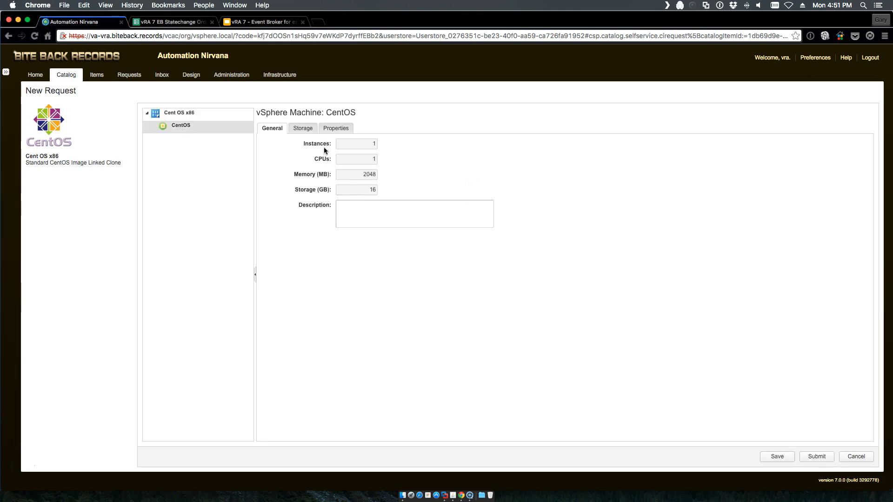
pyautogui.click(336, 133)
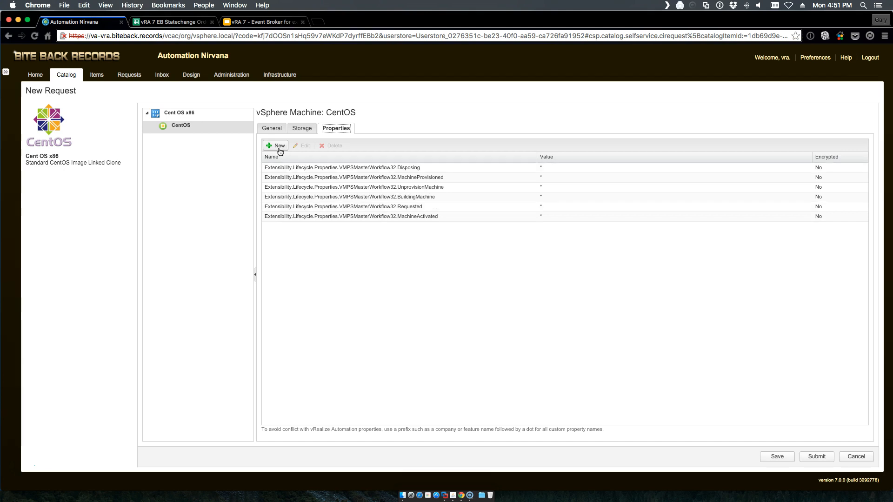
# Step: Set the Extensibility.Lifecycle.Properties.VMPSMasterWorkflow32.Requested property to *__* and submit the Cent OS x86 request
pyautogui.doubleClick(542, 205)
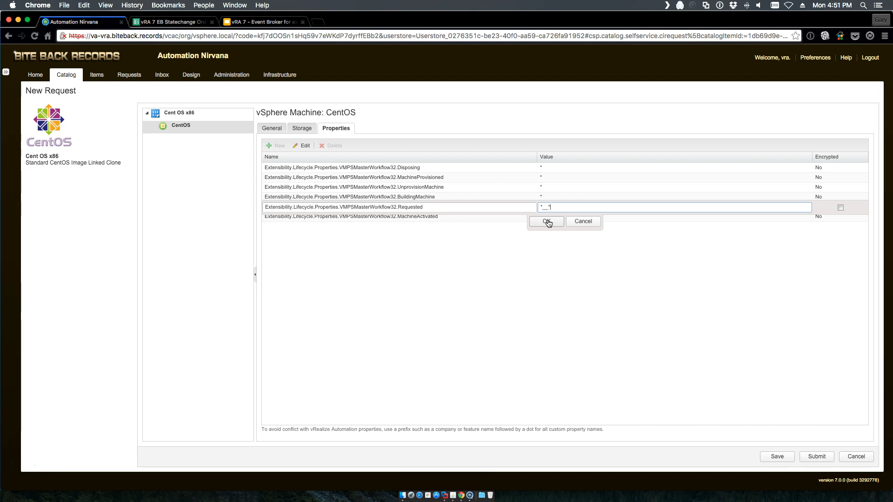
pyautogui.click(547, 222)
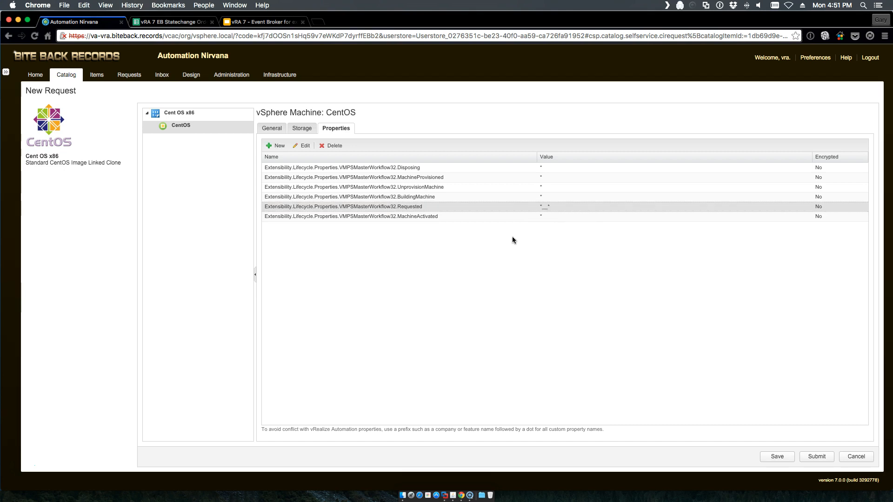
pyautogui.click(812, 456)
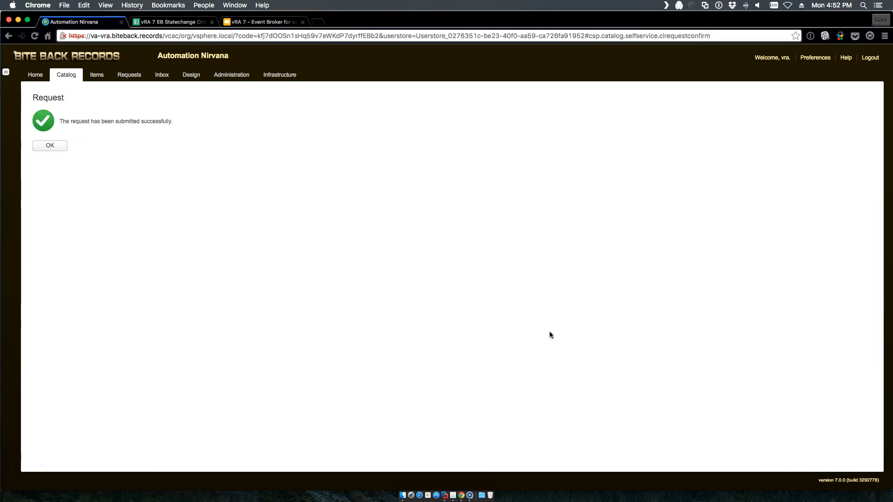
pyautogui.click(50, 145)
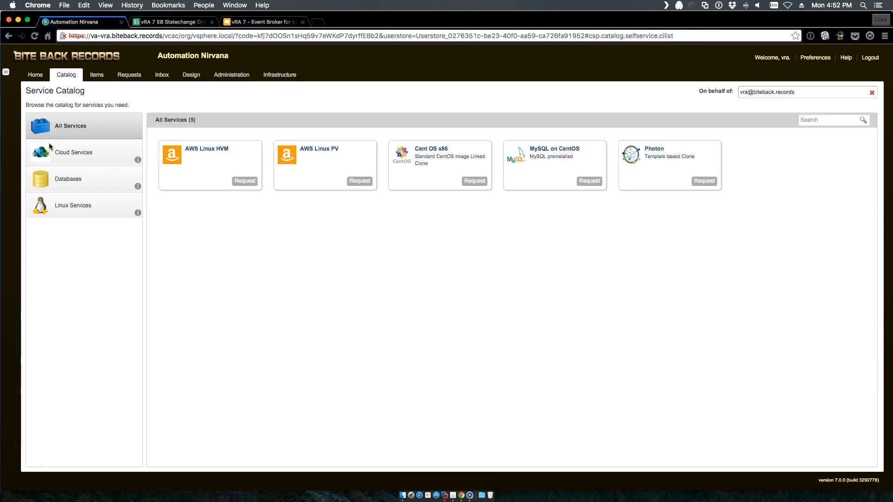
# Step: Check the Cent OS x86 request's status in the request list and look over the state change spreadsheet and Event Broker slides
pyautogui.click(125, 76)
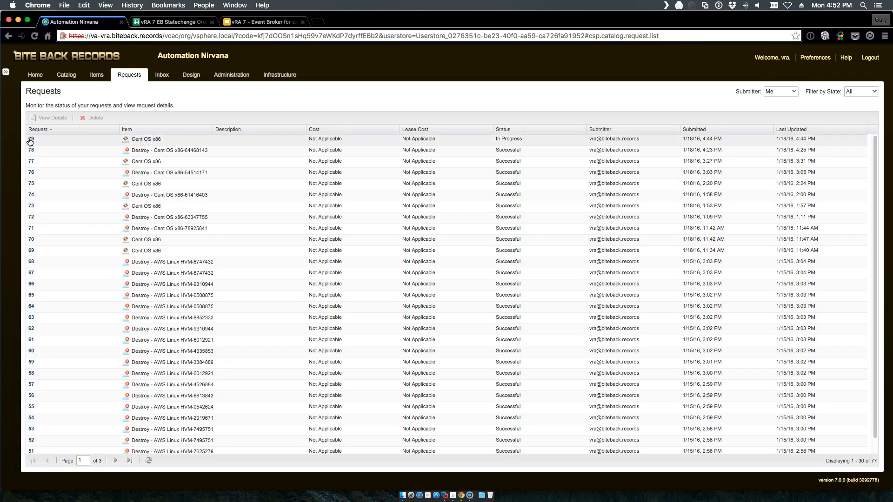
pyautogui.click(67, 75)
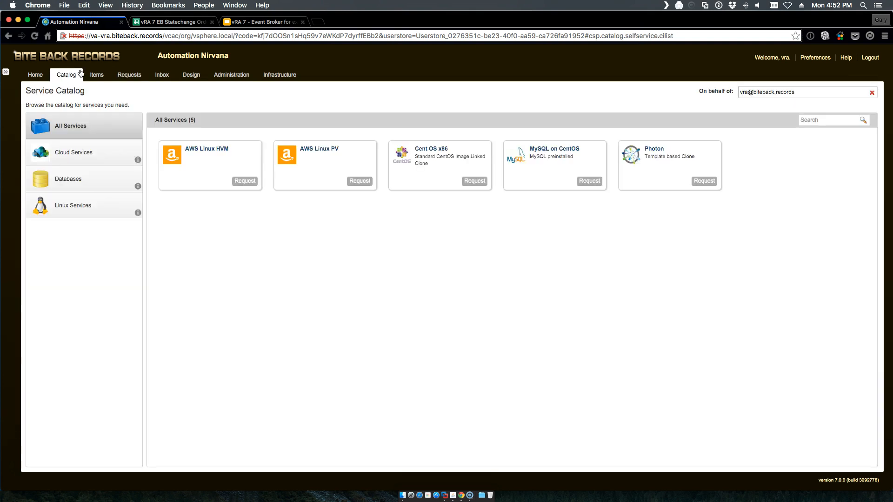
pyautogui.click(167, 20)
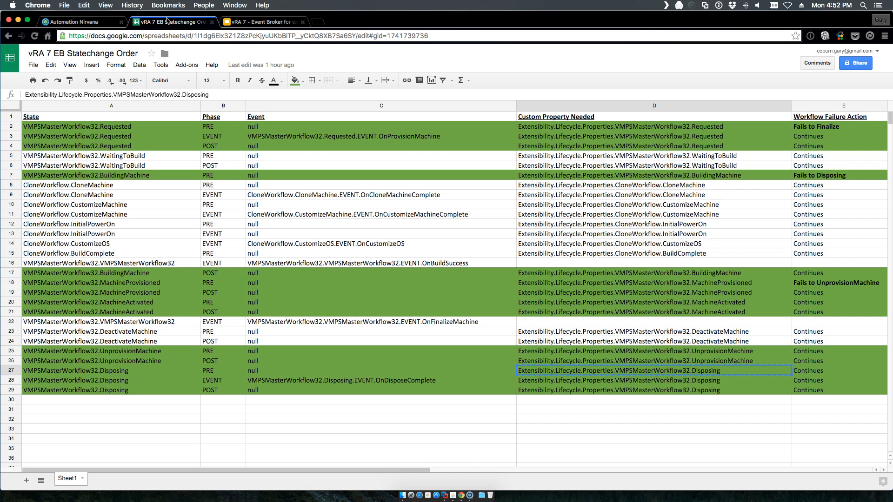
pyautogui.click(259, 24)
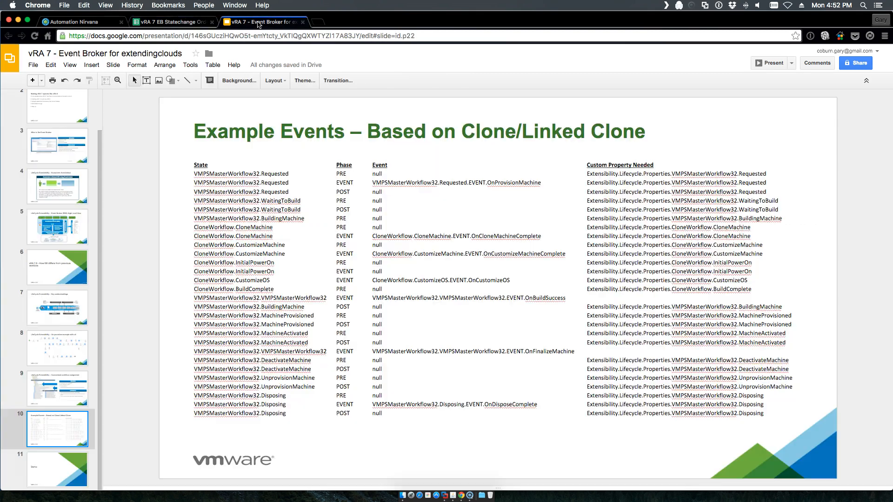
pyautogui.click(51, 111)
pyautogui.scroll(2, 51, 113)
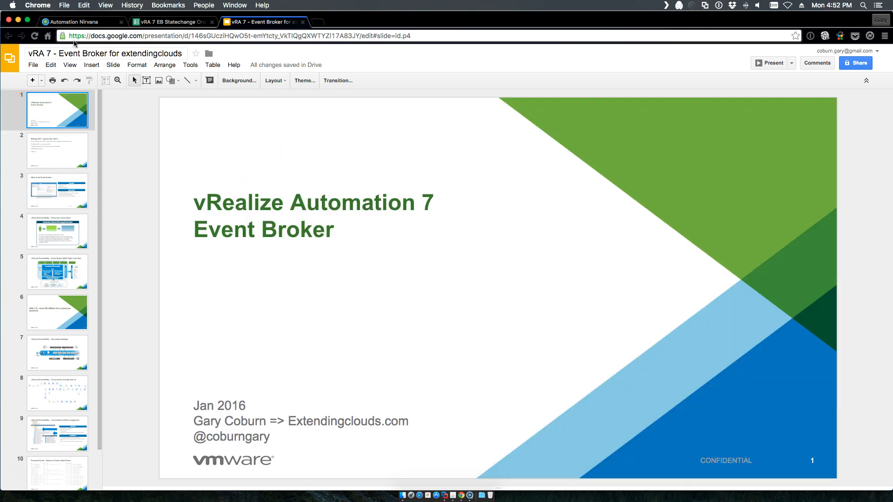
pyautogui.click(75, 22)
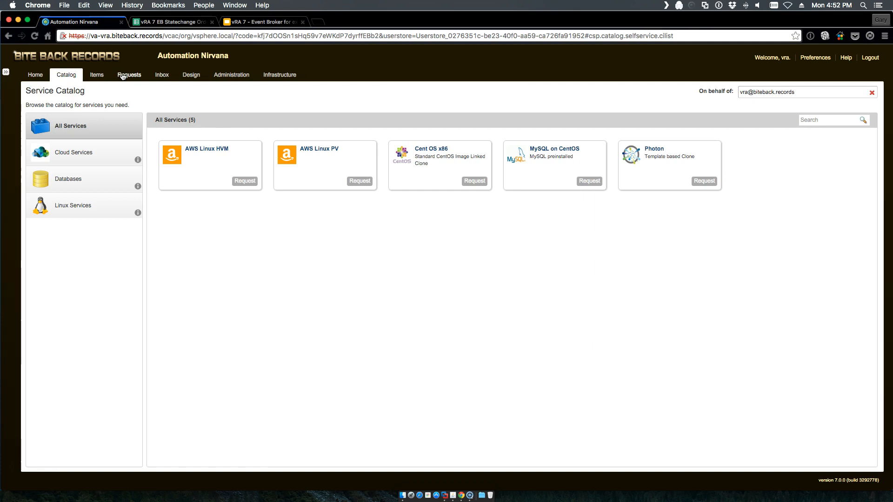
pyautogui.click(96, 77)
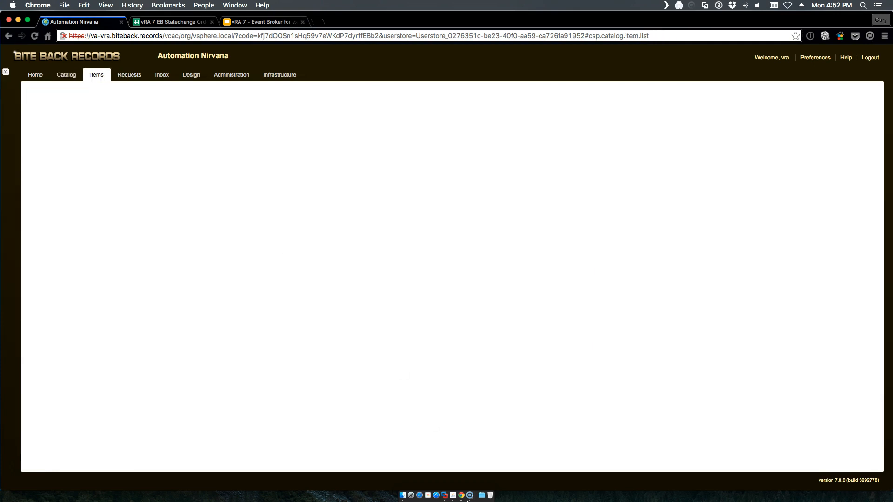
# Step: Switch to the vRealize Orchestrator client and list the runs of the EB Get Custom Properties Example workflow
pyautogui.click(454, 478)
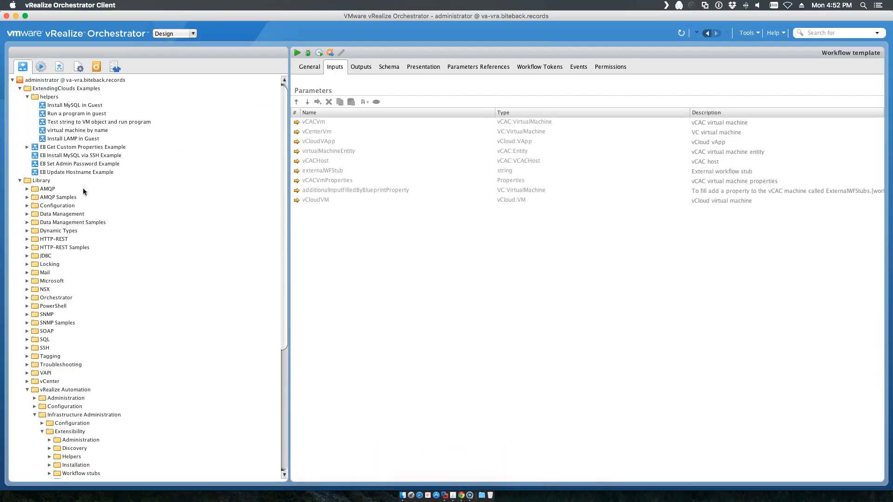
pyautogui.click(27, 147)
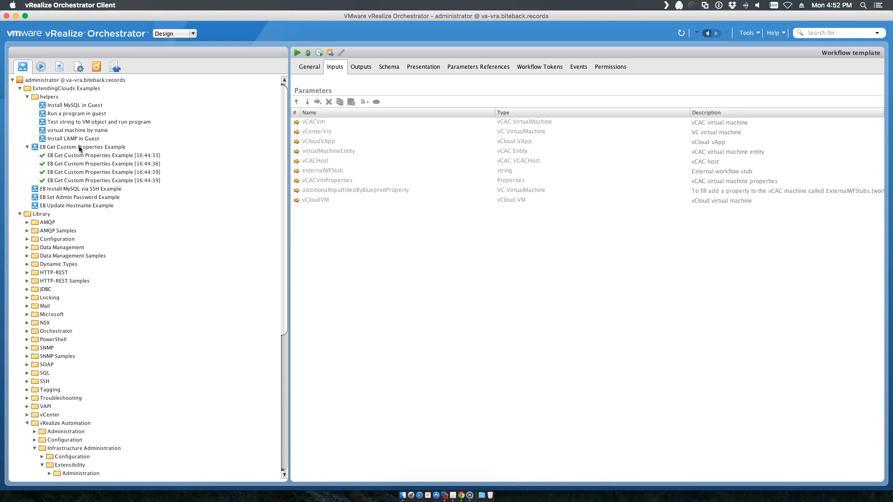
pyautogui.click(27, 96)
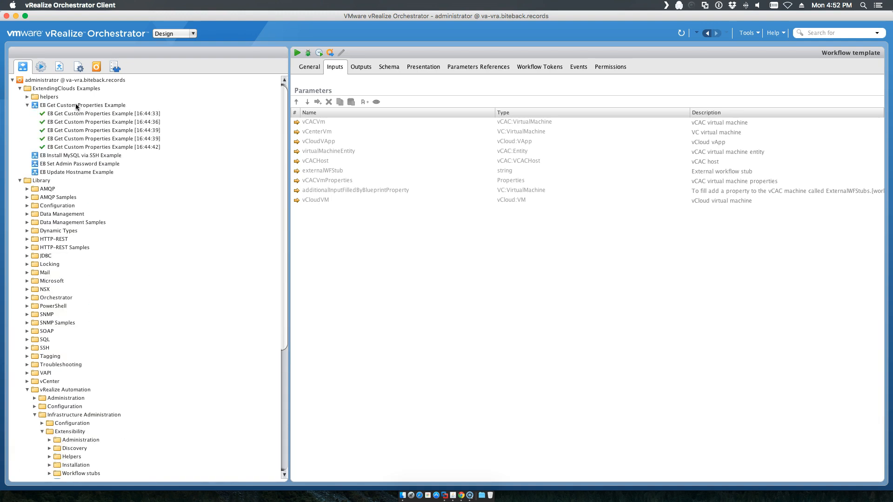
pyautogui.click(76, 105)
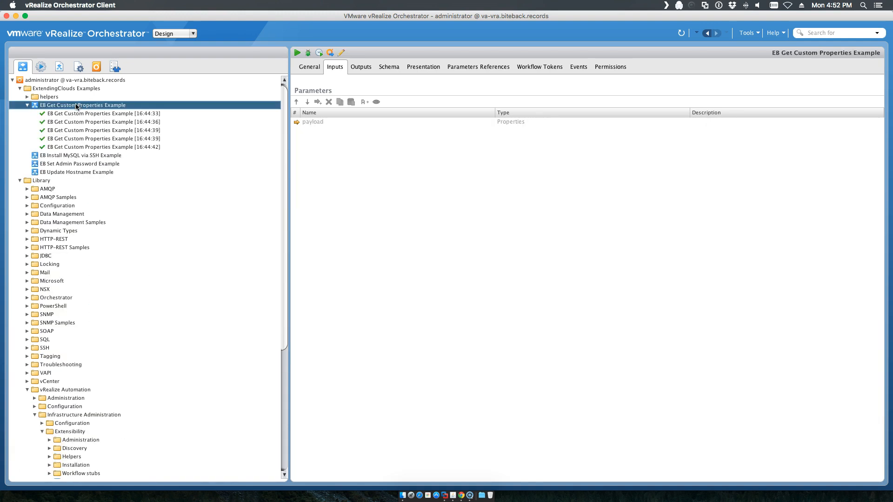
# Step: Examine the logs of the first three EB Get Custom Properties Example runs, comparing their state, phase, event and VM properties
pyautogui.click(128, 115)
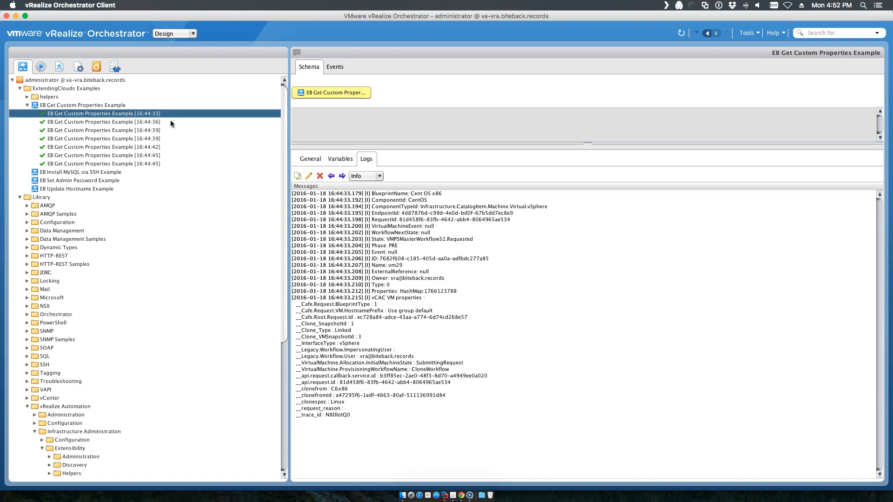
pyautogui.doubleClick(460, 240)
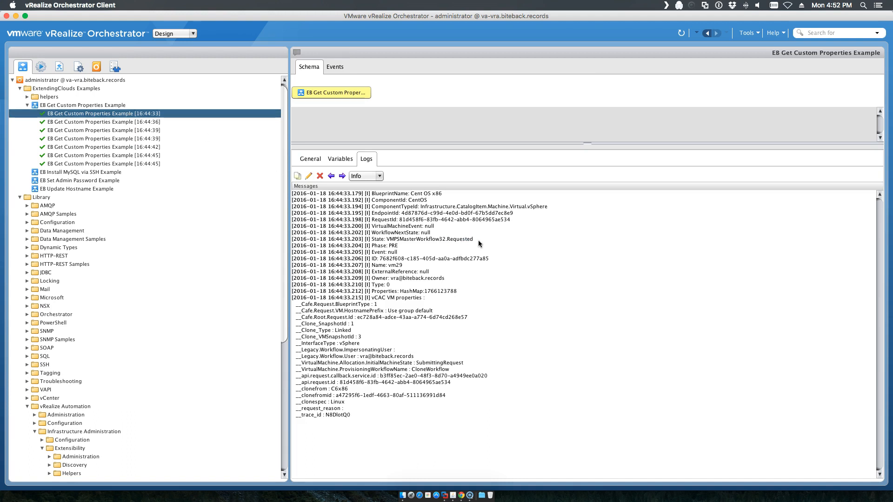
pyautogui.moveTo(481, 240); pyautogui.dragTo(371, 251)
pyautogui.click(127, 122)
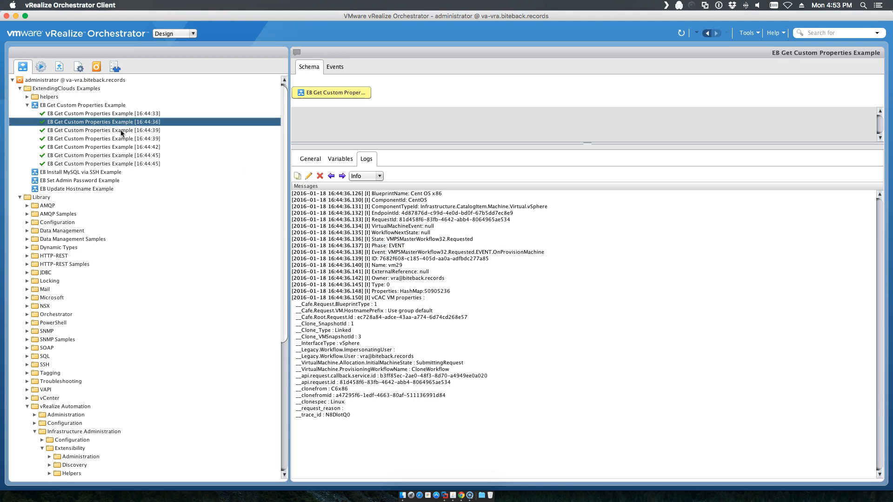
pyautogui.click(120, 131)
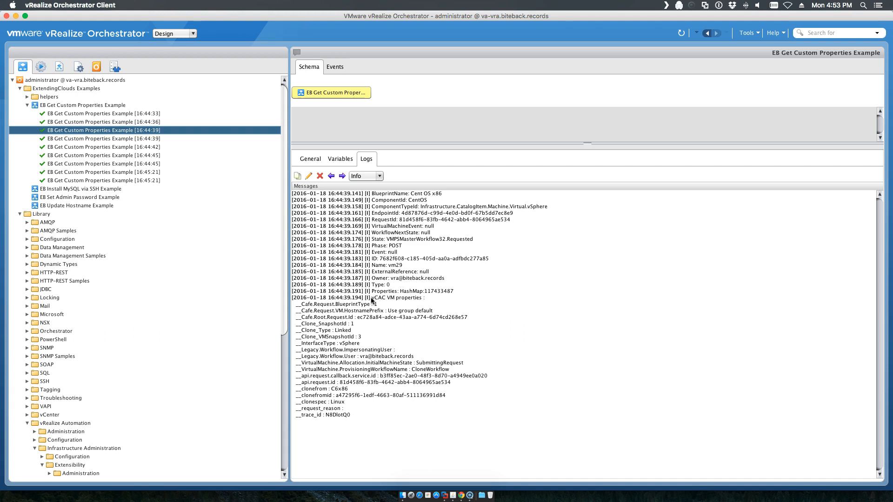
# Step: Examine the vCAC VM properties and the state name in the third EB Get Custom Properties Example run's log
pyautogui.moveTo(374, 299); pyautogui.dragTo(424, 303)
pyautogui.click(328, 402)
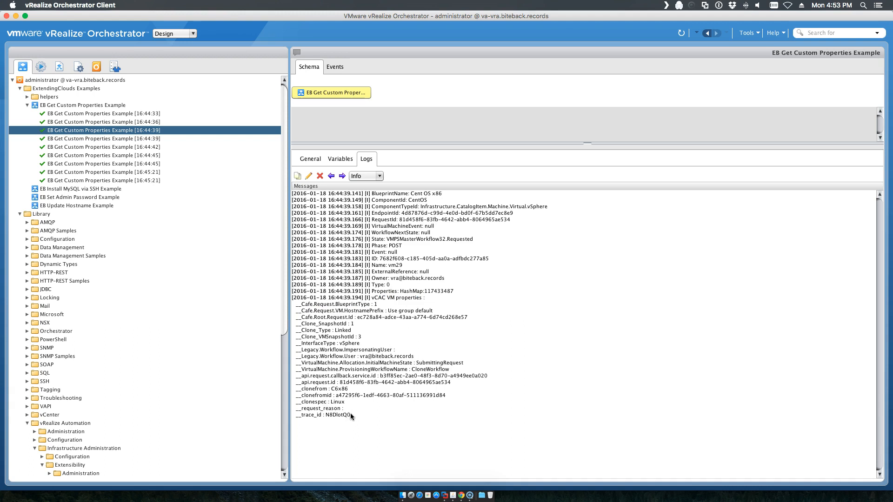
pyautogui.moveTo(350, 413); pyautogui.dragTo(379, 303)
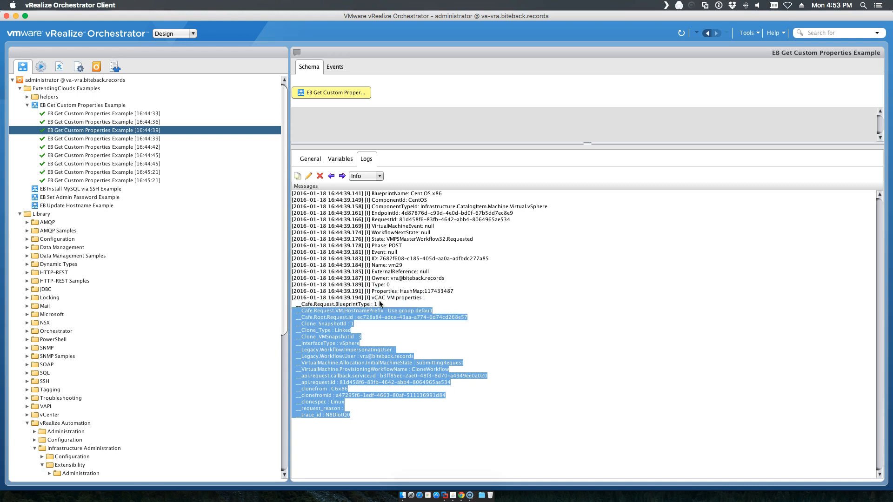
pyautogui.doubleClick(455, 240)
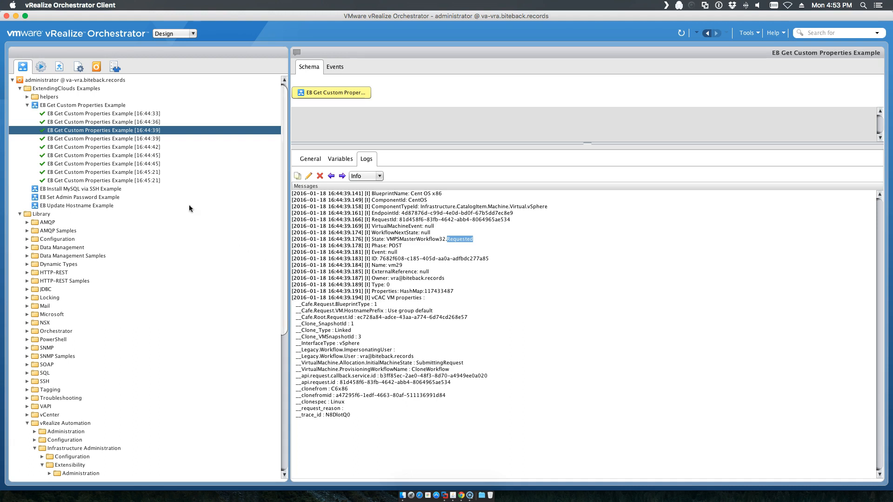
# Step: Compare the state, phase and properties in the logs of the fourth, fifth and sixth EB Get Custom Properties Example runs
pyautogui.click(104, 138)
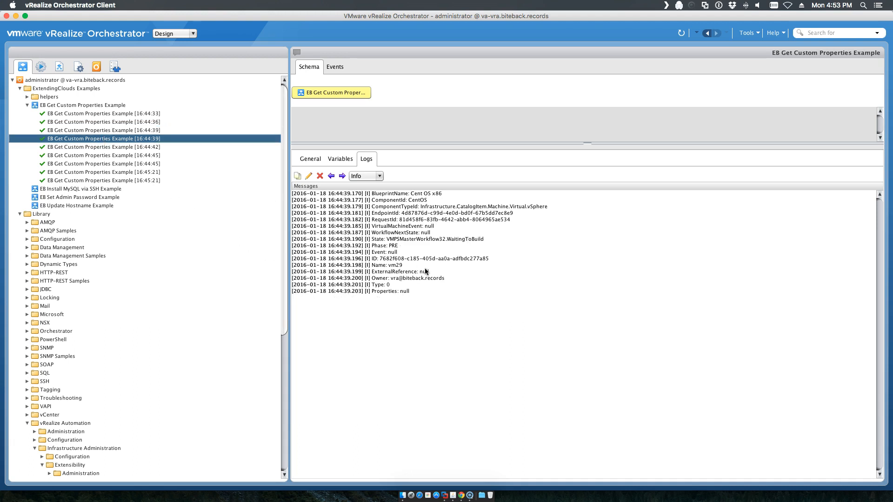
pyautogui.doubleClick(456, 240)
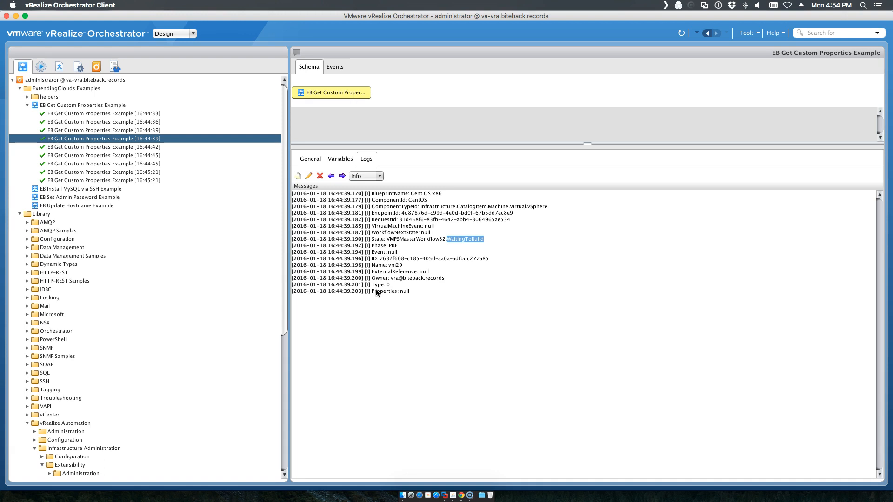
pyautogui.click(106, 148)
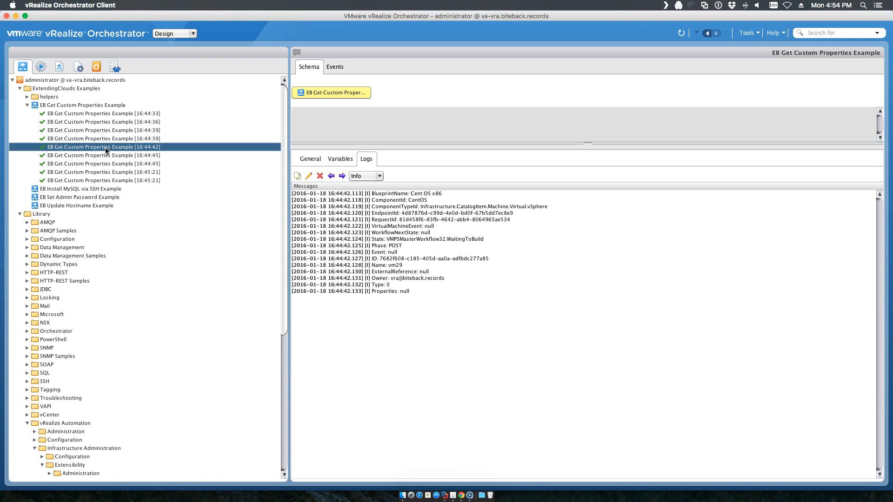
pyautogui.click(107, 155)
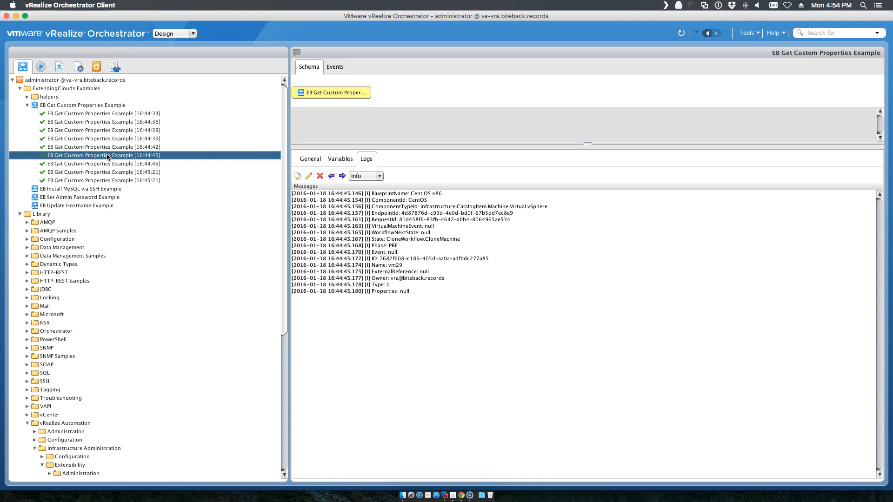
# Step: Examine the second 16:44:45 run's log, covering its extensibility lifecycle, CPU, disk, network and proxy agent properties
pyautogui.click(110, 164)
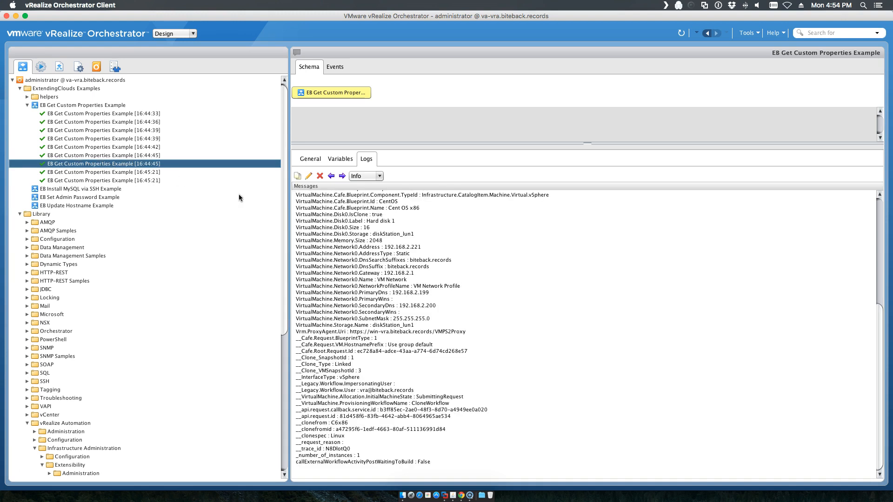
pyautogui.scroll(10, 399, 268)
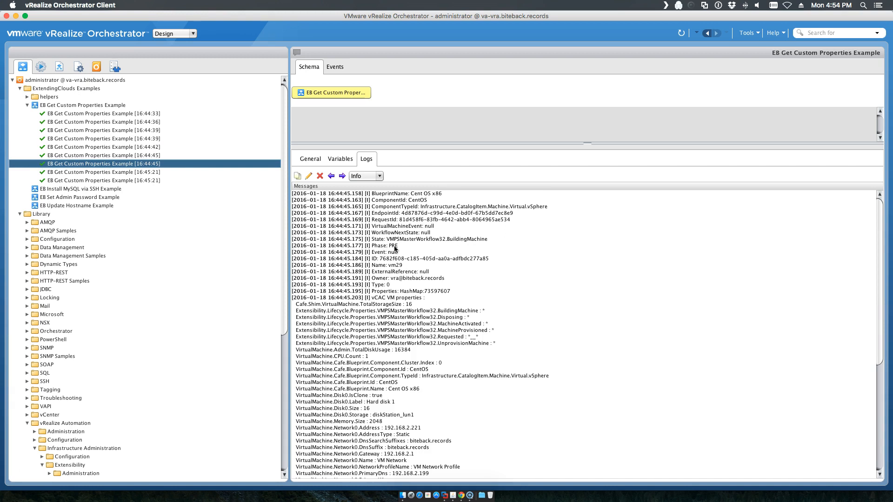
pyautogui.scroll(-5, 454, 391)
pyautogui.scroll(5, 454, 391)
pyautogui.moveTo(295, 305); pyautogui.dragTo(486, 353)
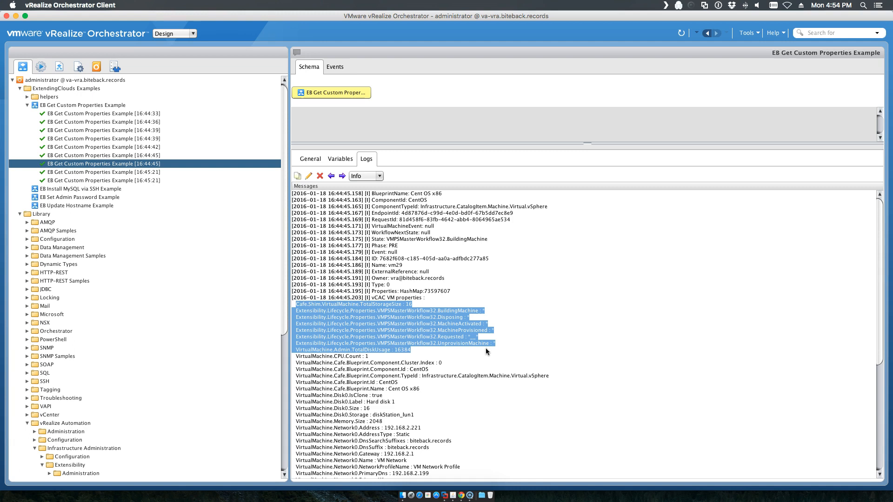
pyautogui.scroll(-5, 394, 375)
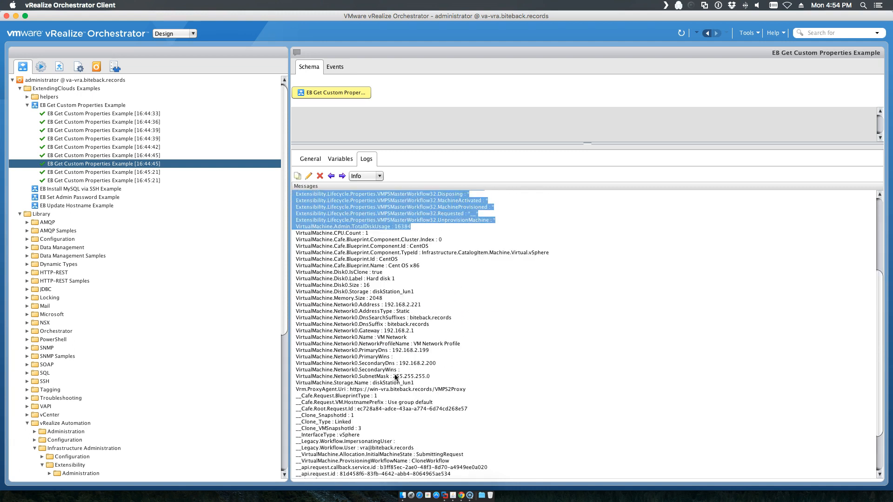
pyautogui.scroll(1, 395, 377)
pyautogui.click(307, 259)
pyautogui.doubleClick(307, 259)
pyautogui.doubleClick(313, 265)
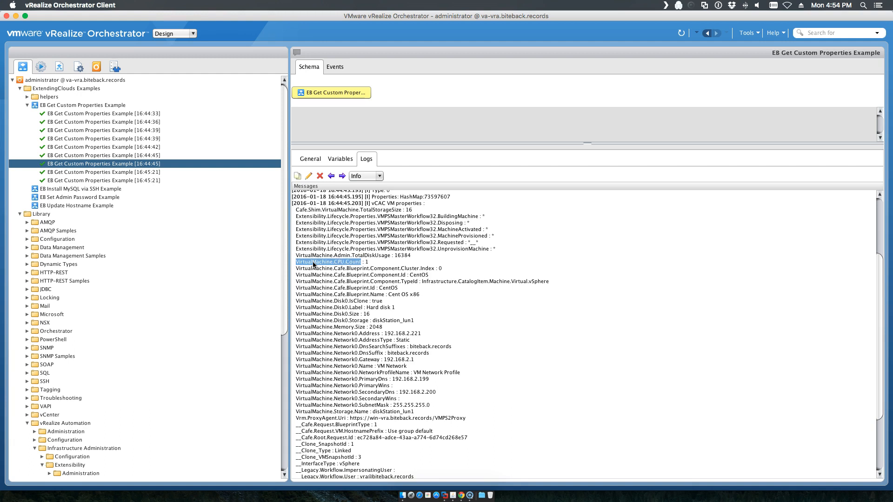
pyautogui.scroll(-3, 330, 378)
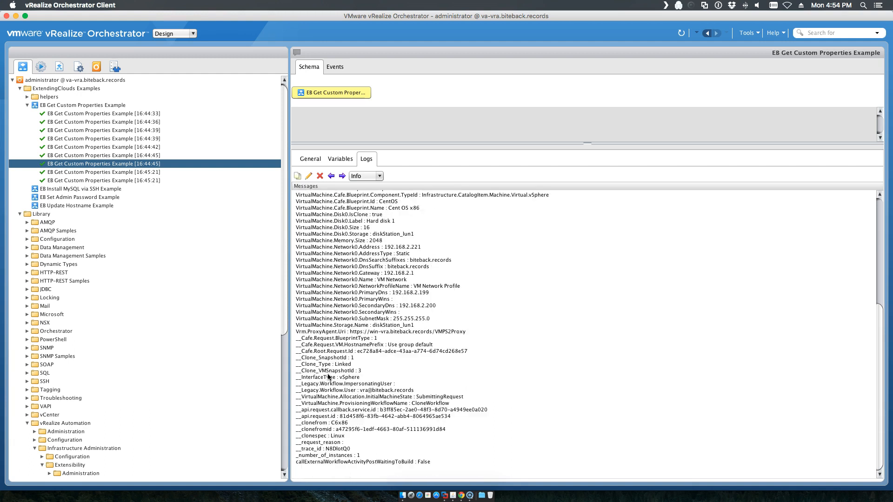
pyautogui.doubleClick(322, 332)
# Step: Review the logs of the 16:45:21 and 16:47:03 runs, and reload the EB Get Custom Properties Example run list
pyautogui.click(87, 172)
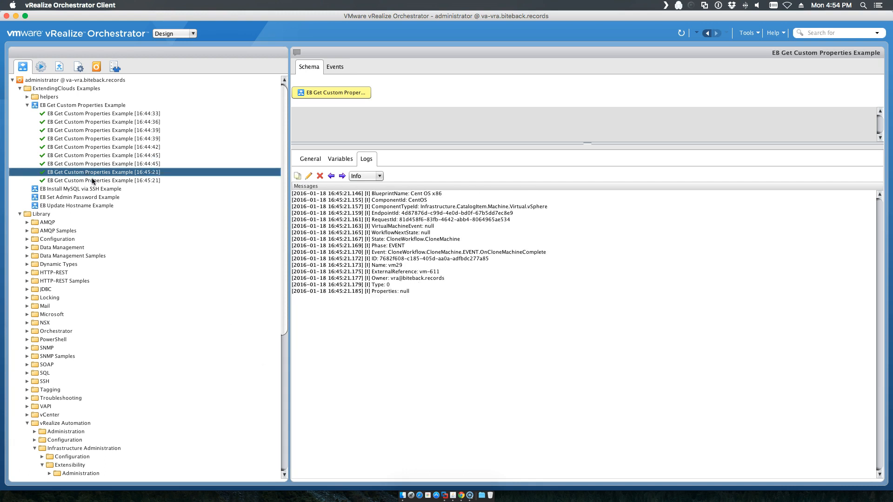
pyautogui.click(93, 181)
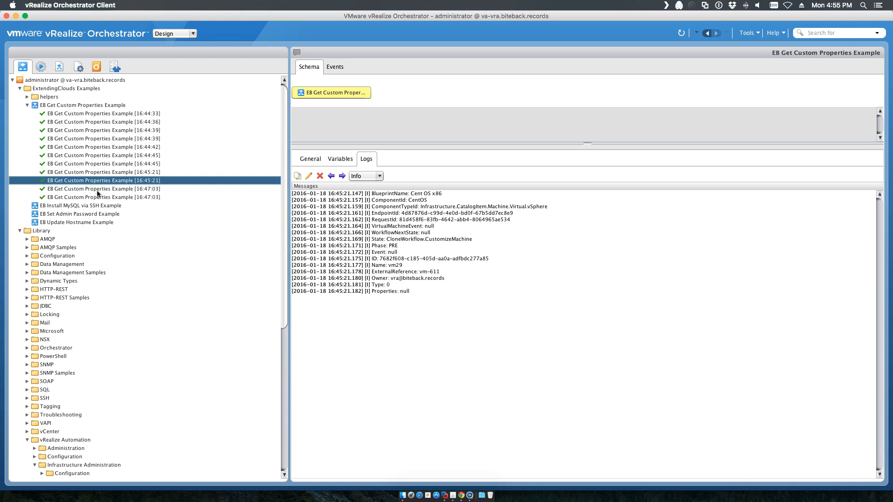
pyautogui.click(97, 189)
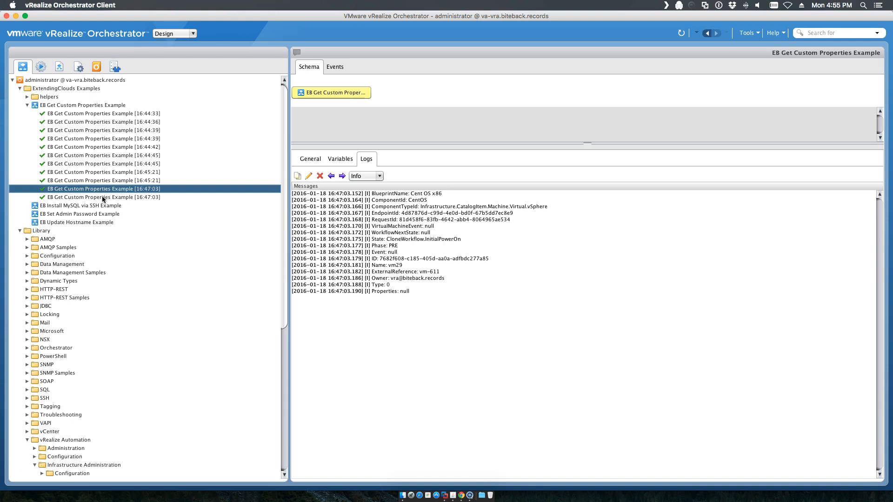
pyautogui.click(103, 198)
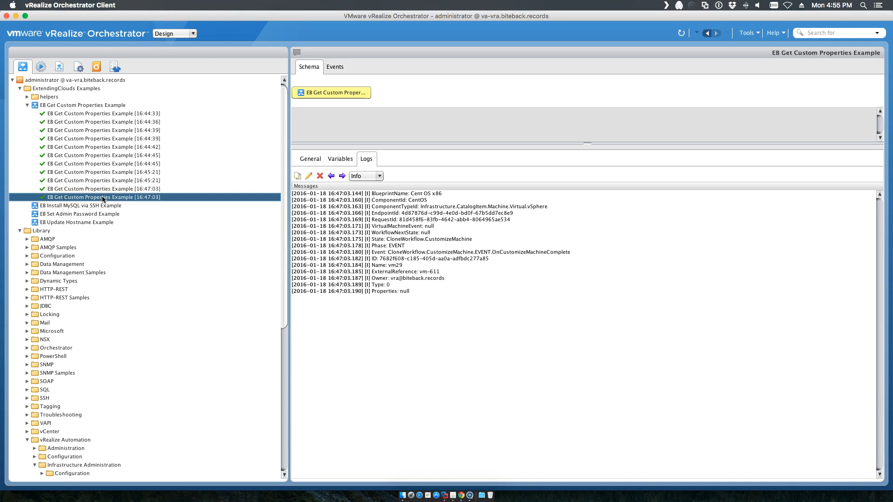
pyautogui.click(26, 105)
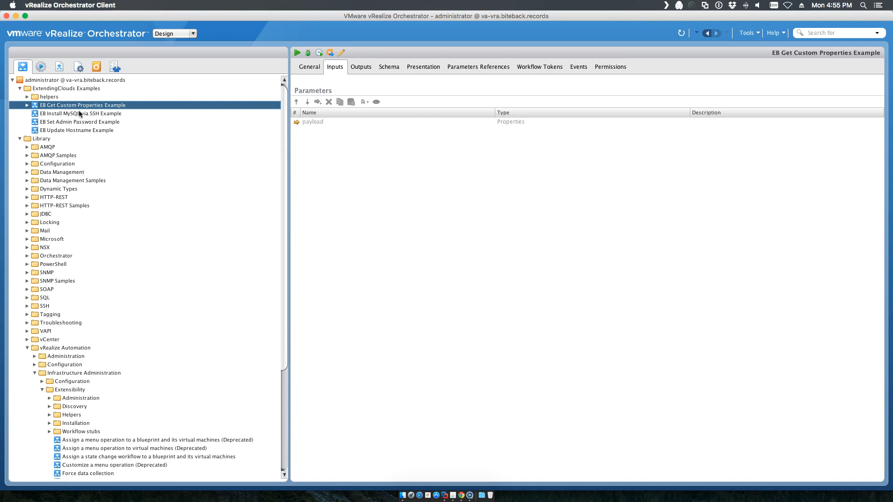
pyautogui.click(27, 105)
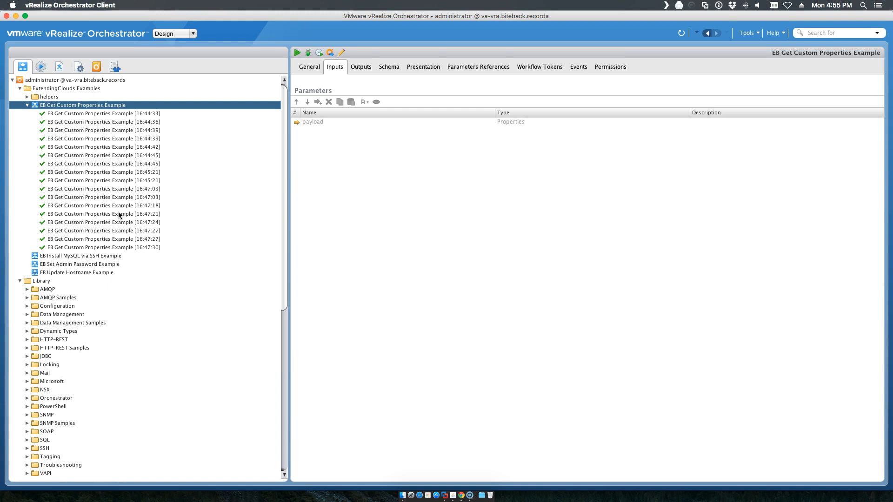
# Step: Open the EB Get Custom Properties Example schema and review the Scriptable task's script, closing it when done
pyautogui.click(390, 68)
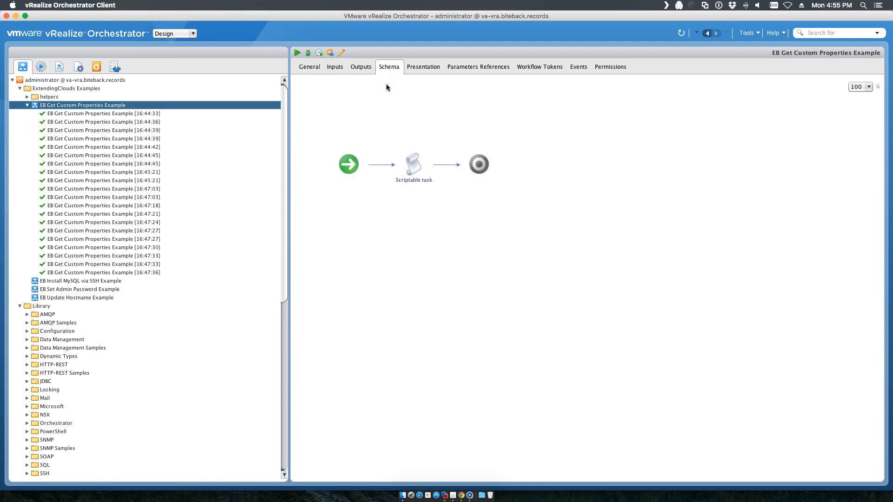
pyautogui.doubleClick(424, 153)
pyautogui.press('super+a')
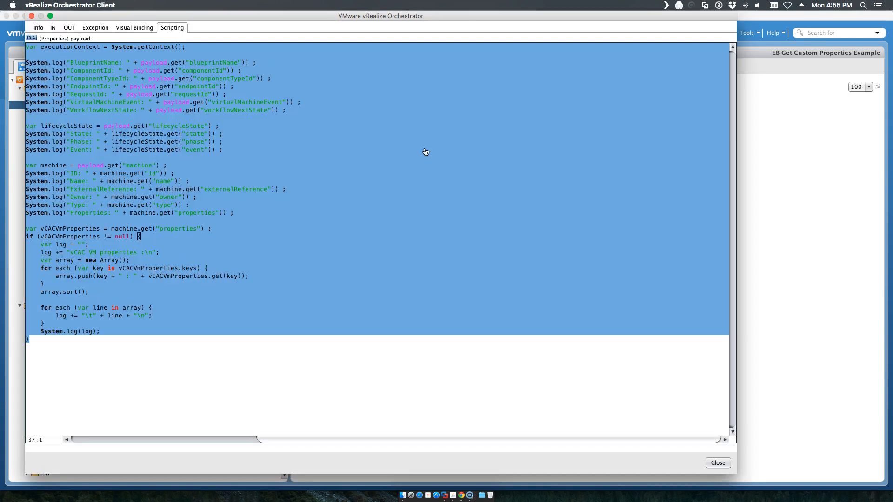
pyautogui.click(335, 276)
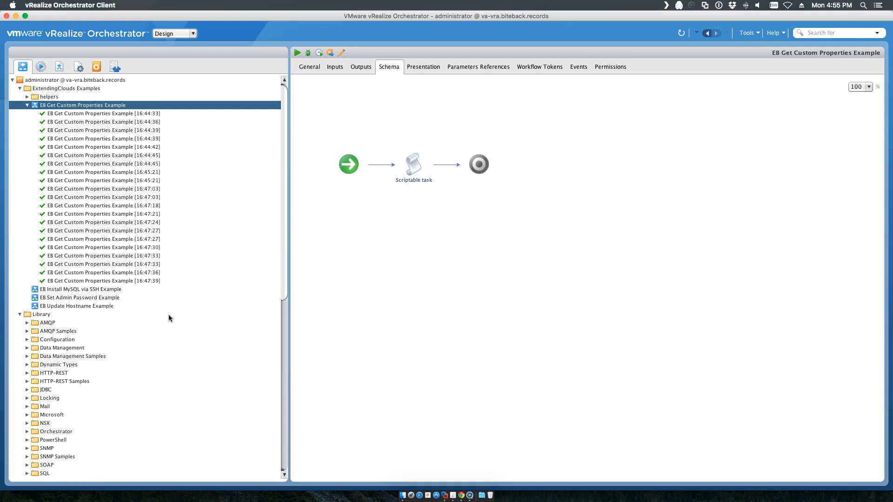
# Step: View the schemas of EB Install MySQL via SSH Example and EB Update Hostname Example, and browse the library's Extensibility workflows
pyautogui.click(91, 290)
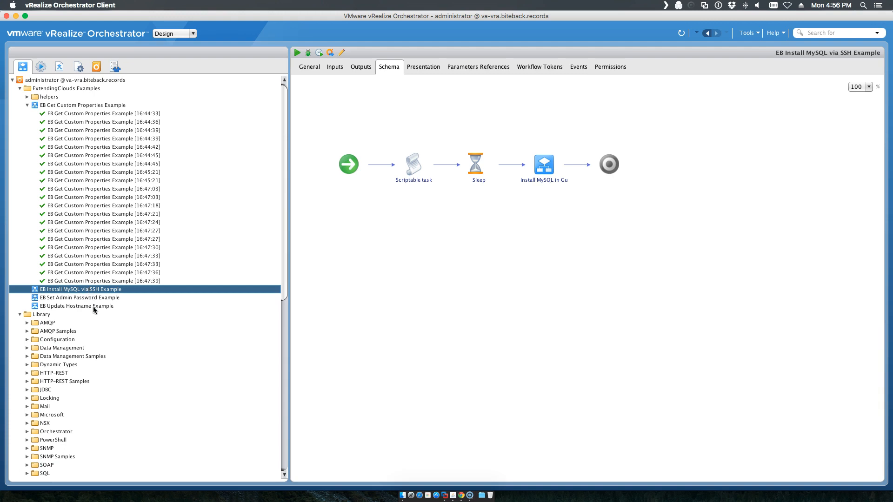
pyautogui.click(93, 306)
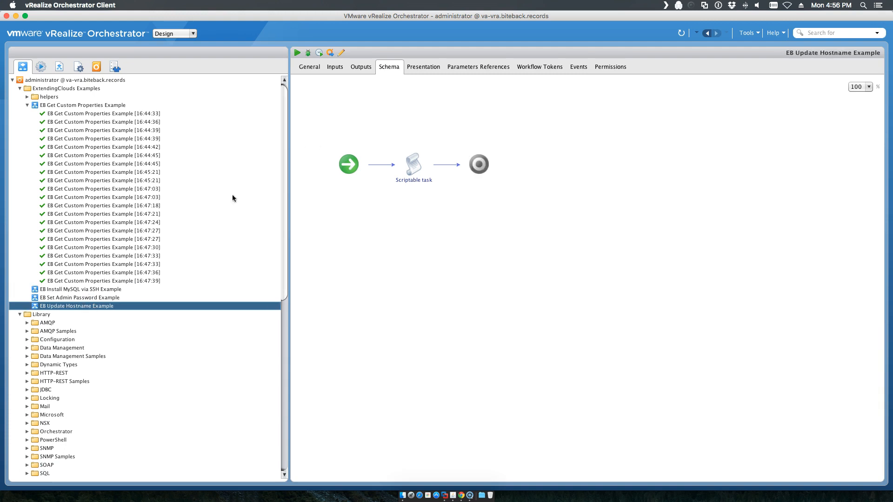
pyautogui.scroll(-5, 121, 339)
pyautogui.scroll(-3, 121, 339)
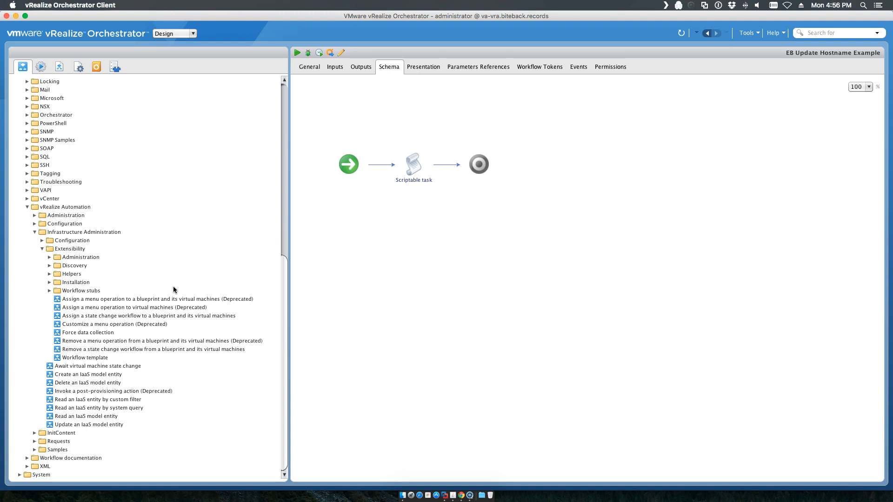
# Step: Inspect the EB Update Hostname Example workflow's virtualMachineAddOrUpdateProperties output parameter and its general settings and attributes
pyautogui.scroll(10, 150, 211)
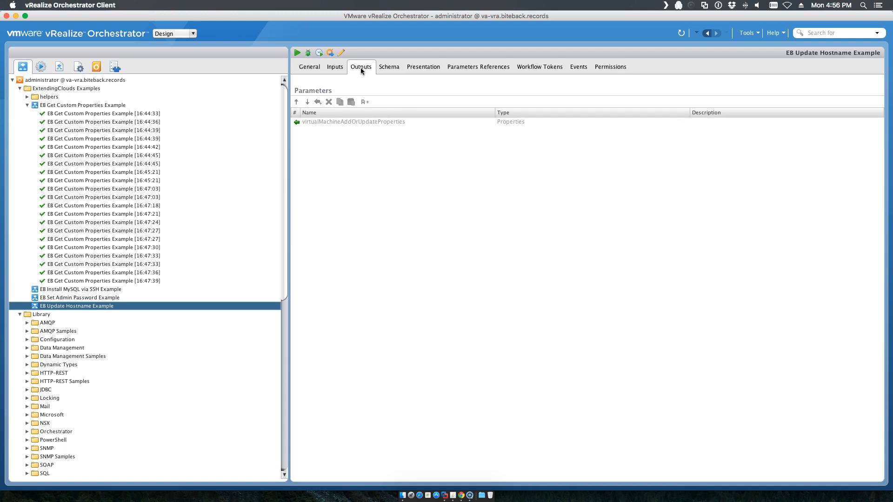
pyautogui.click(355, 122)
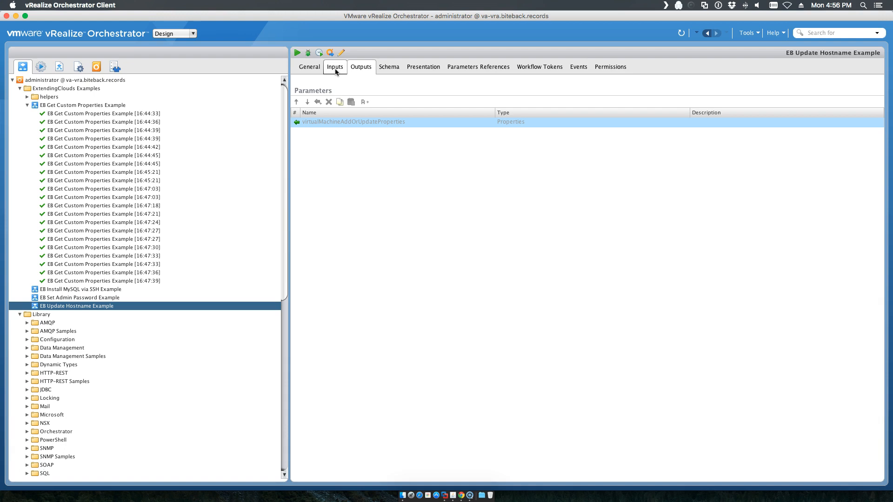
pyautogui.click(311, 68)
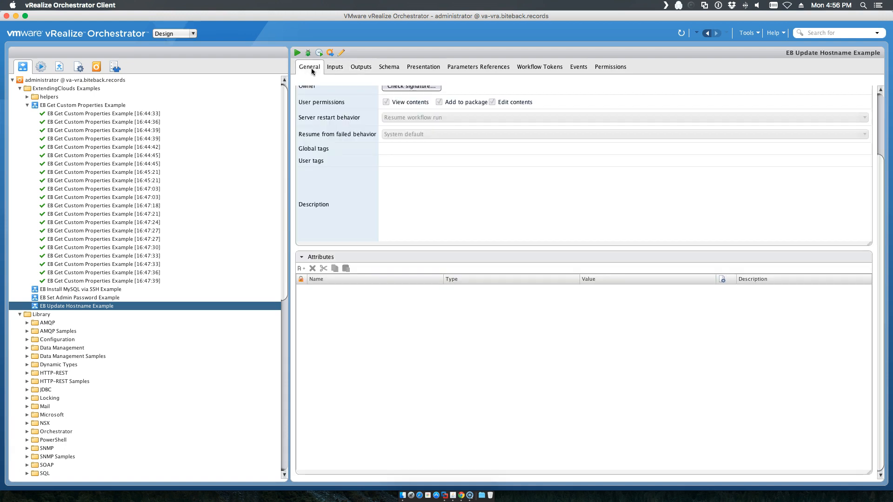